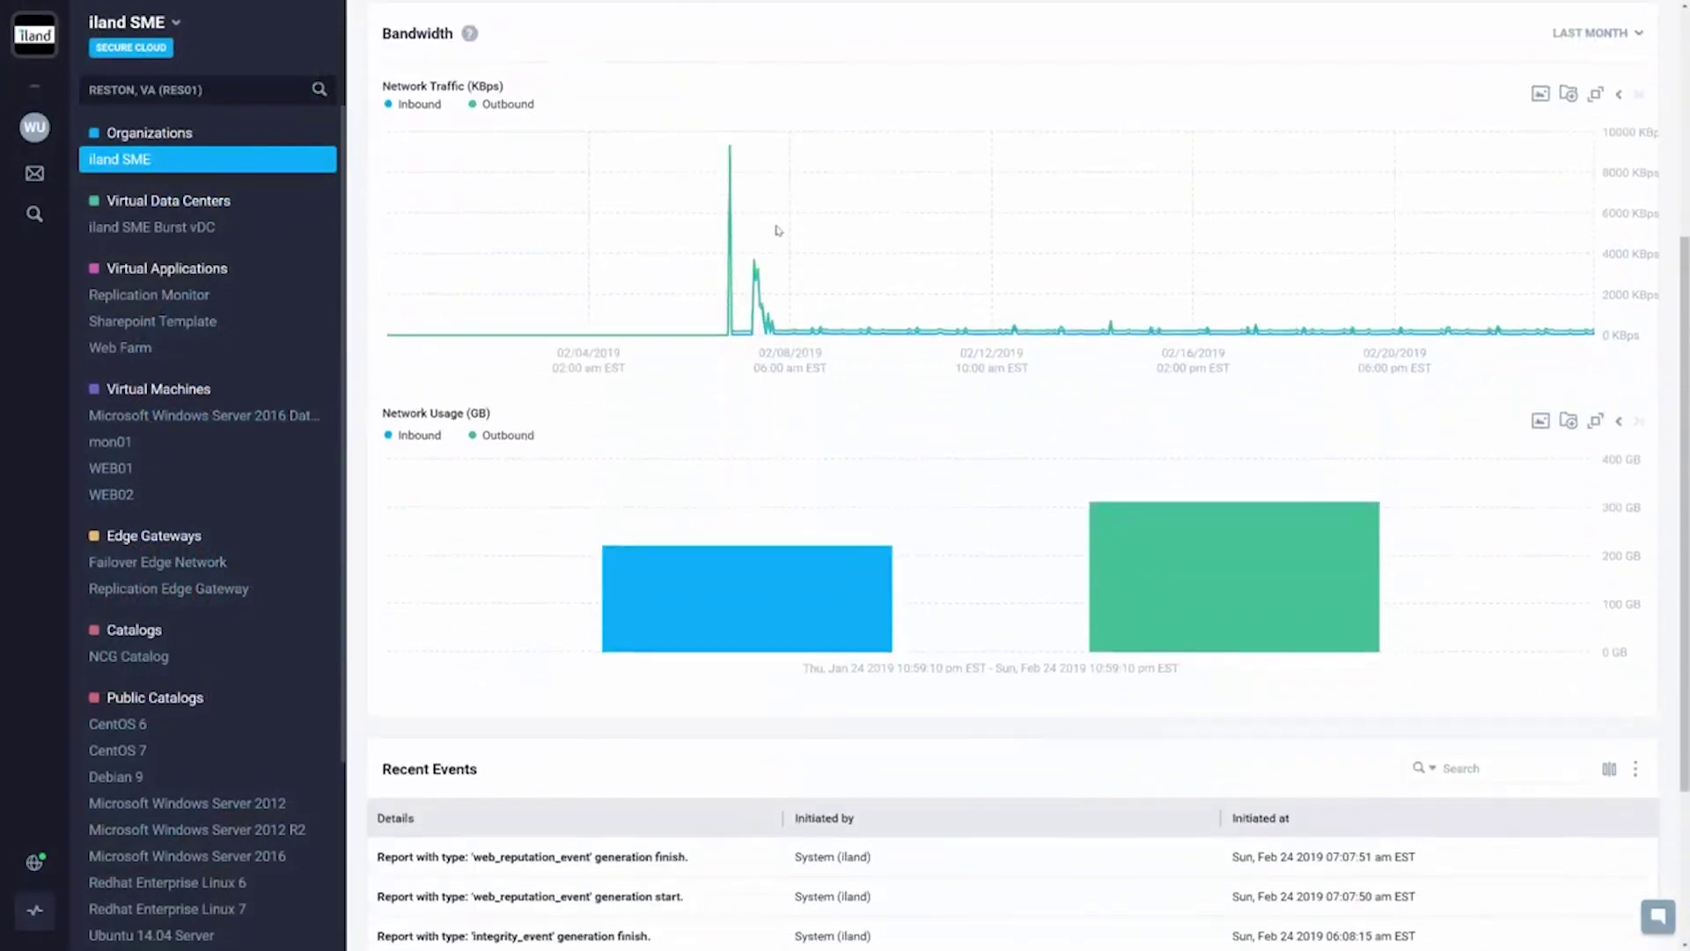
Step: View the company settings and product options available for iland SME
scroll(786, 229, "up", 7)
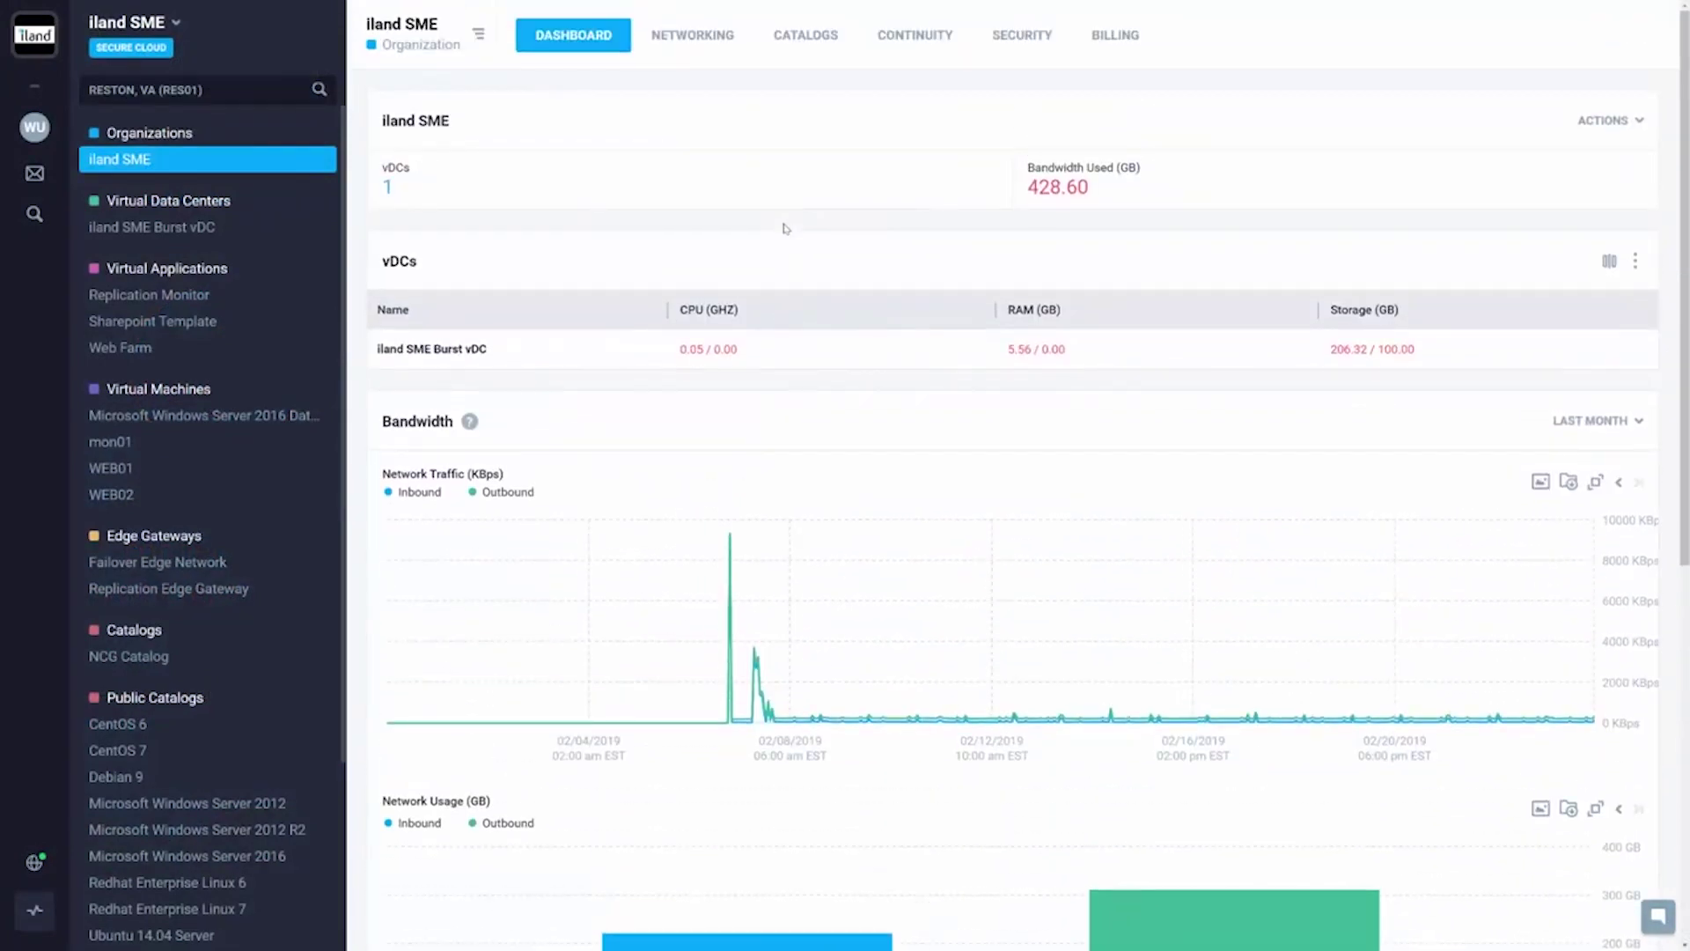
left_click(157, 46)
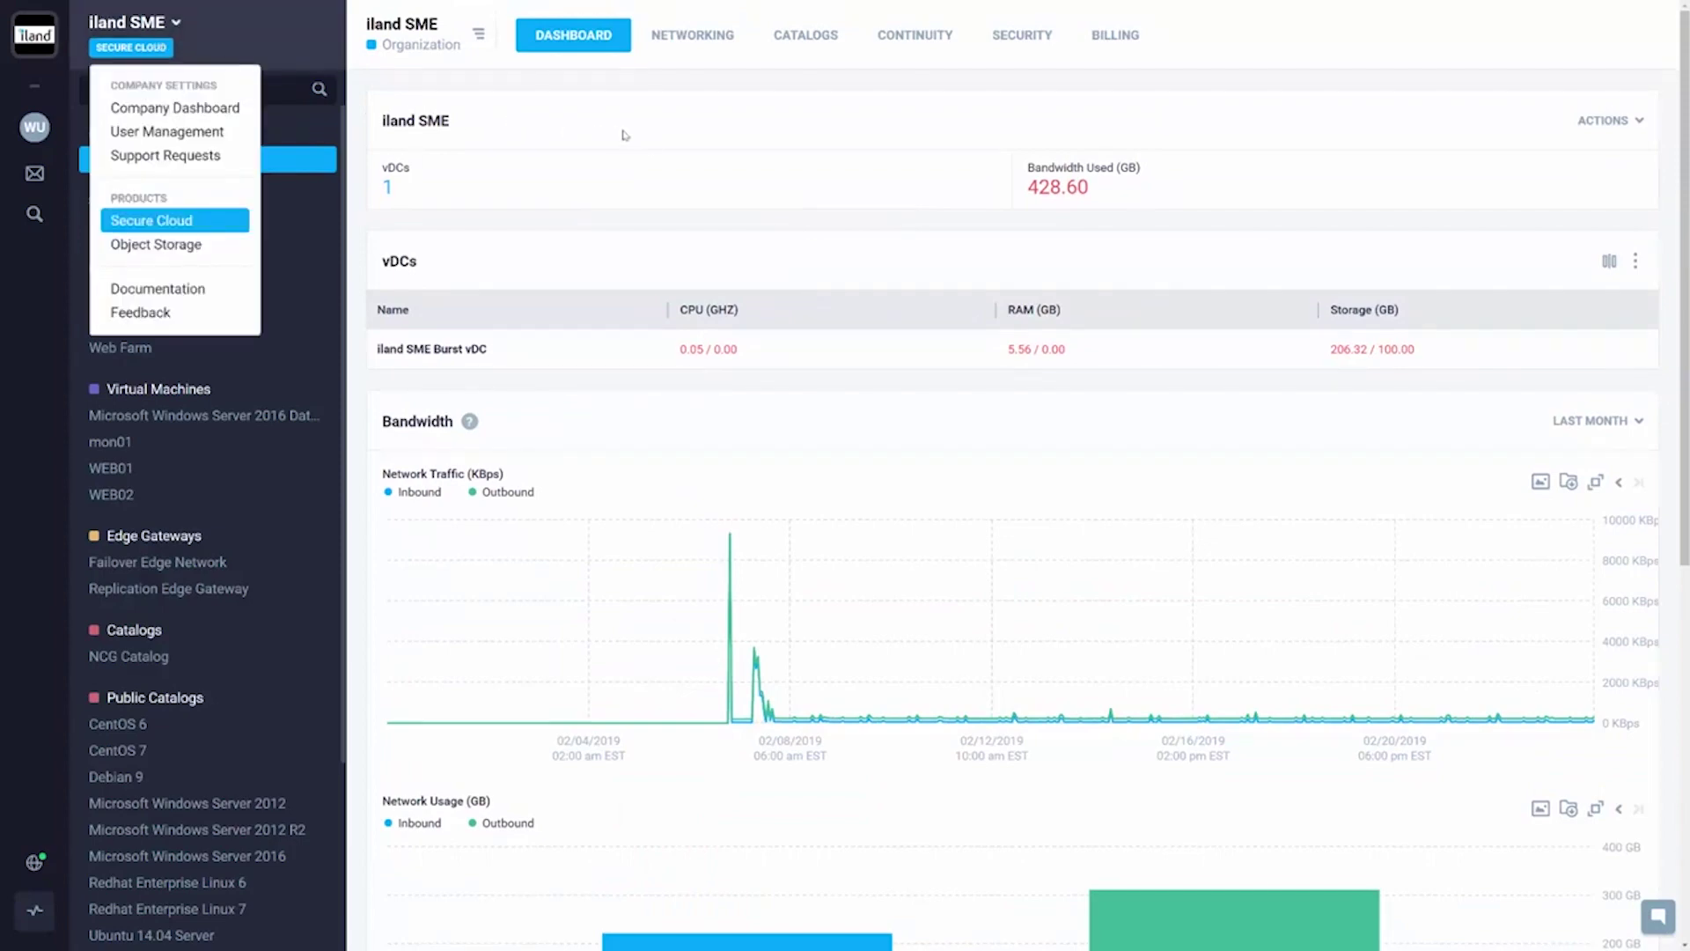
left_click(626, 136)
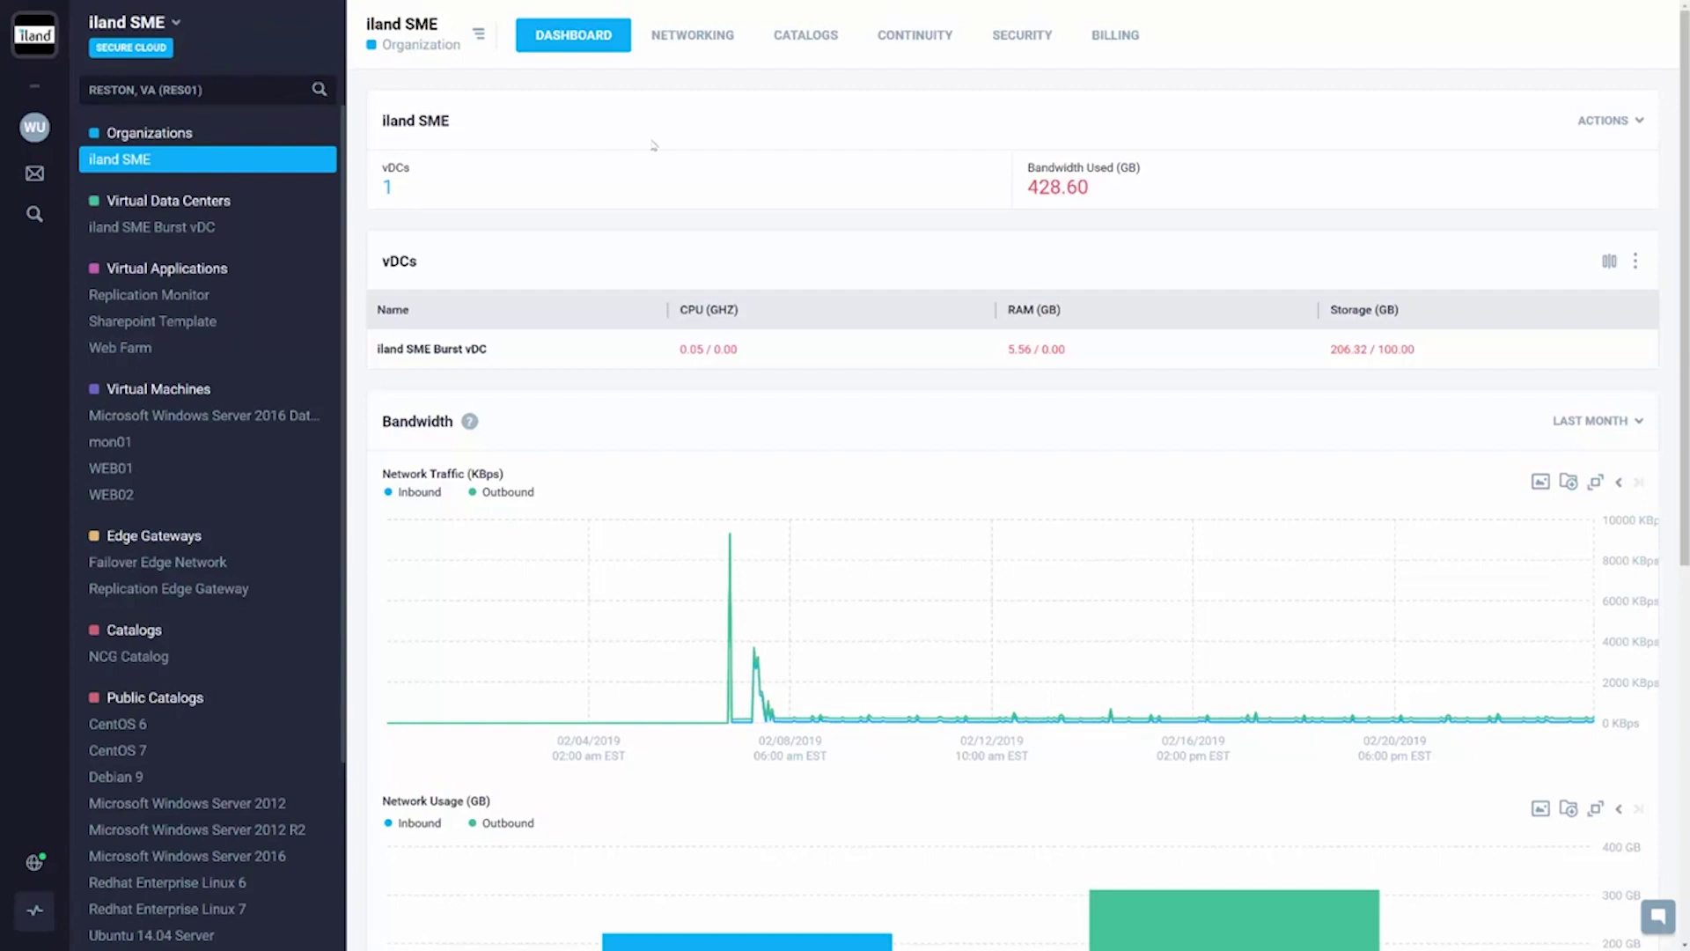
Step: Open the organization's Continuity page and review its recovery groups, disaster recovery runbooks and failover tasks
left_click(937, 40)
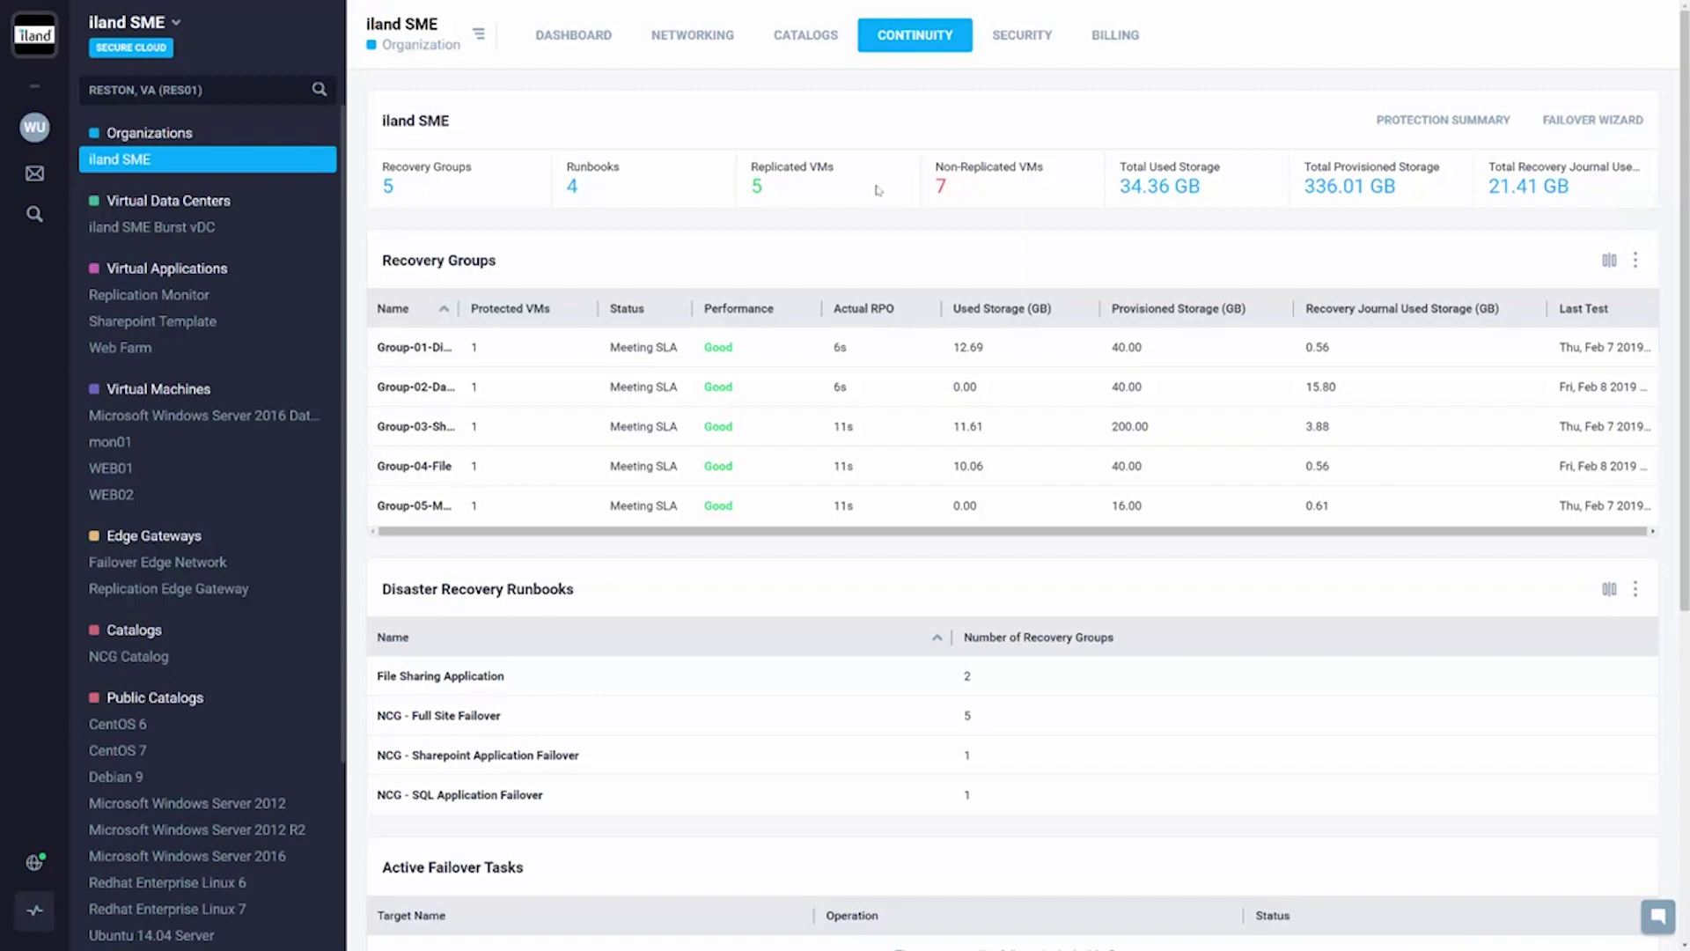
scroll(871, 209, "down", 6)
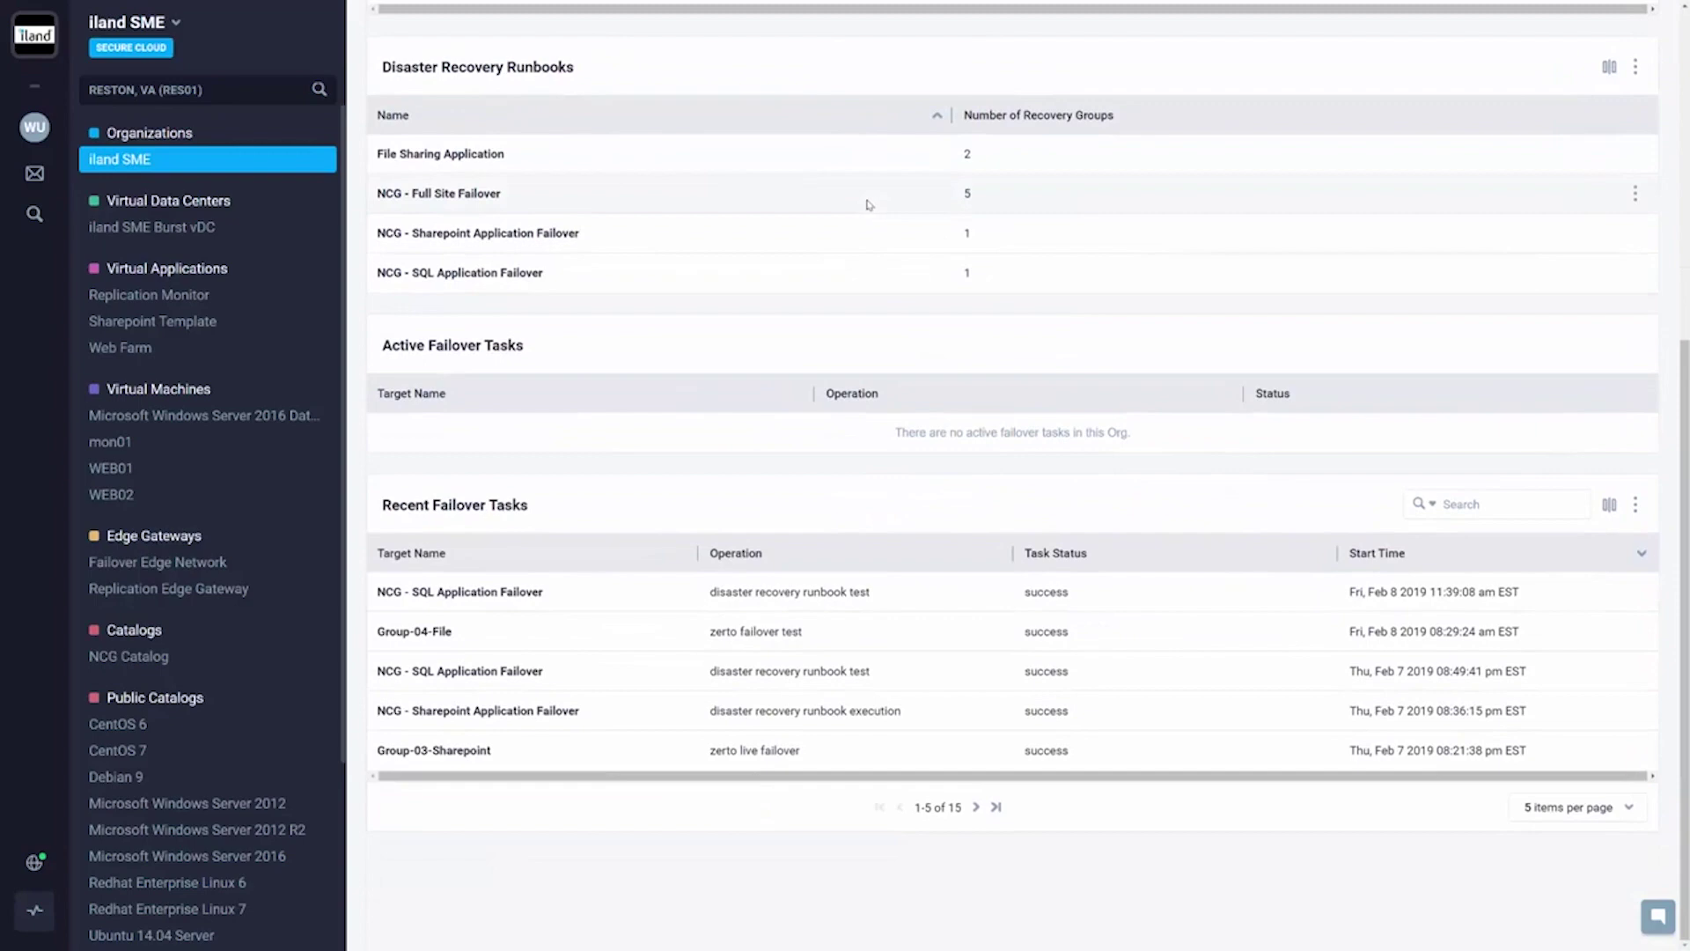
scroll(869, 204, "up", 6)
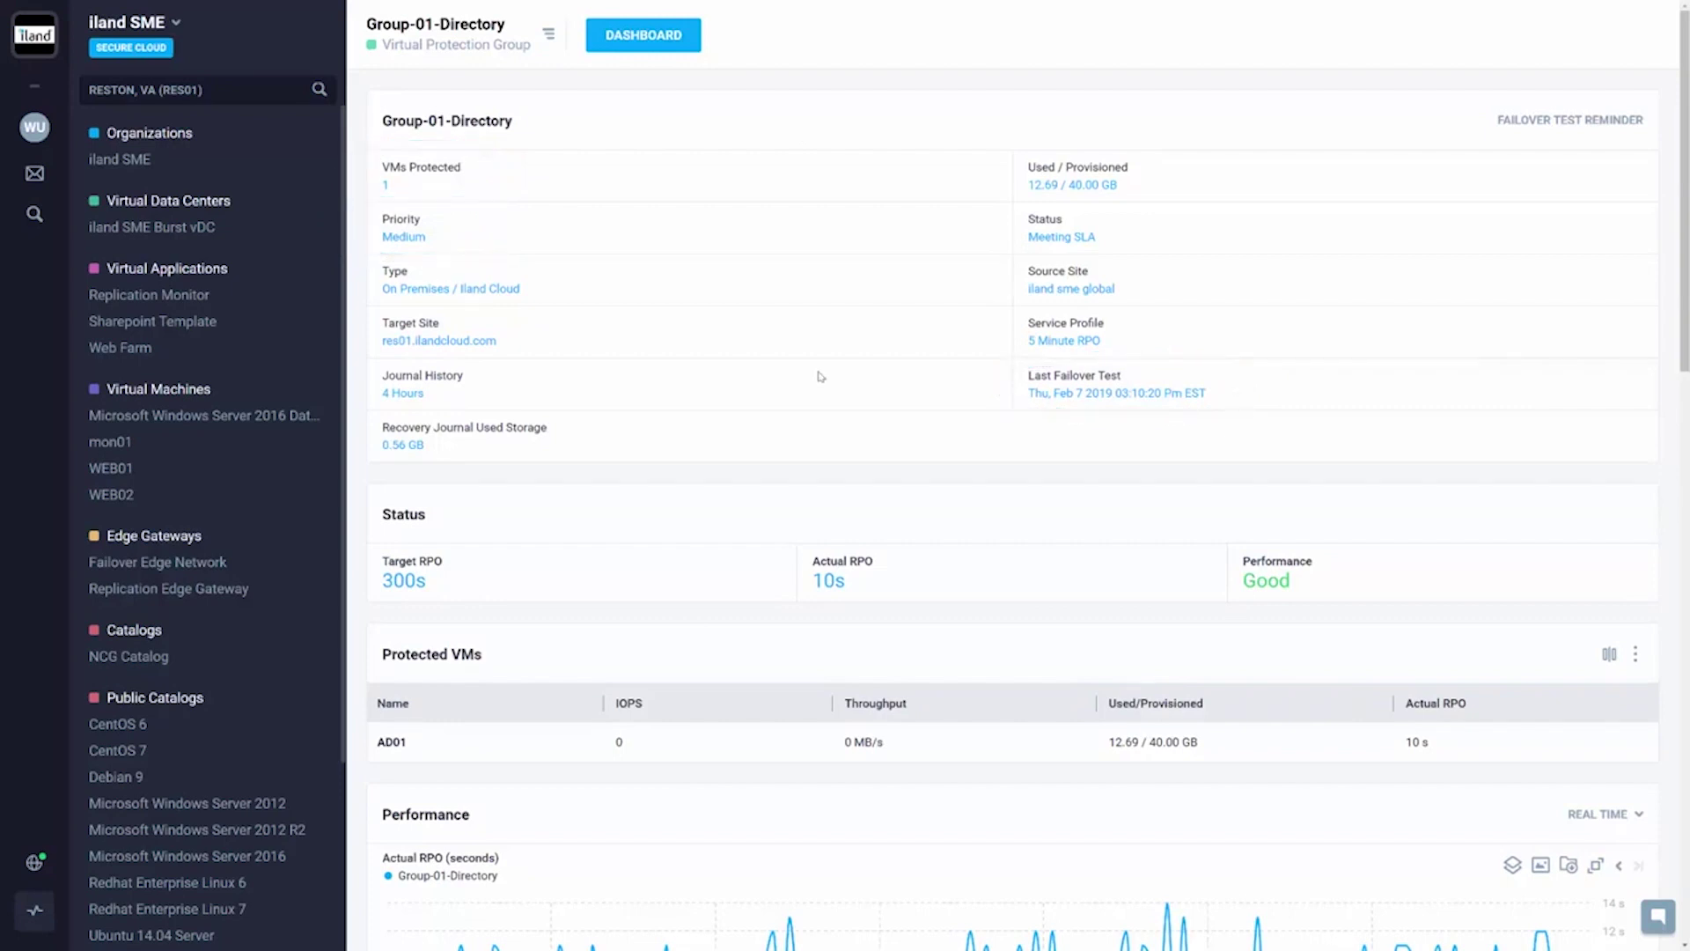
Step: Review the status, protected VMs and performance charts of the Group-01-Directory protection group
scroll(820, 369, "down", 2)
scroll(821, 370, "down", 3)
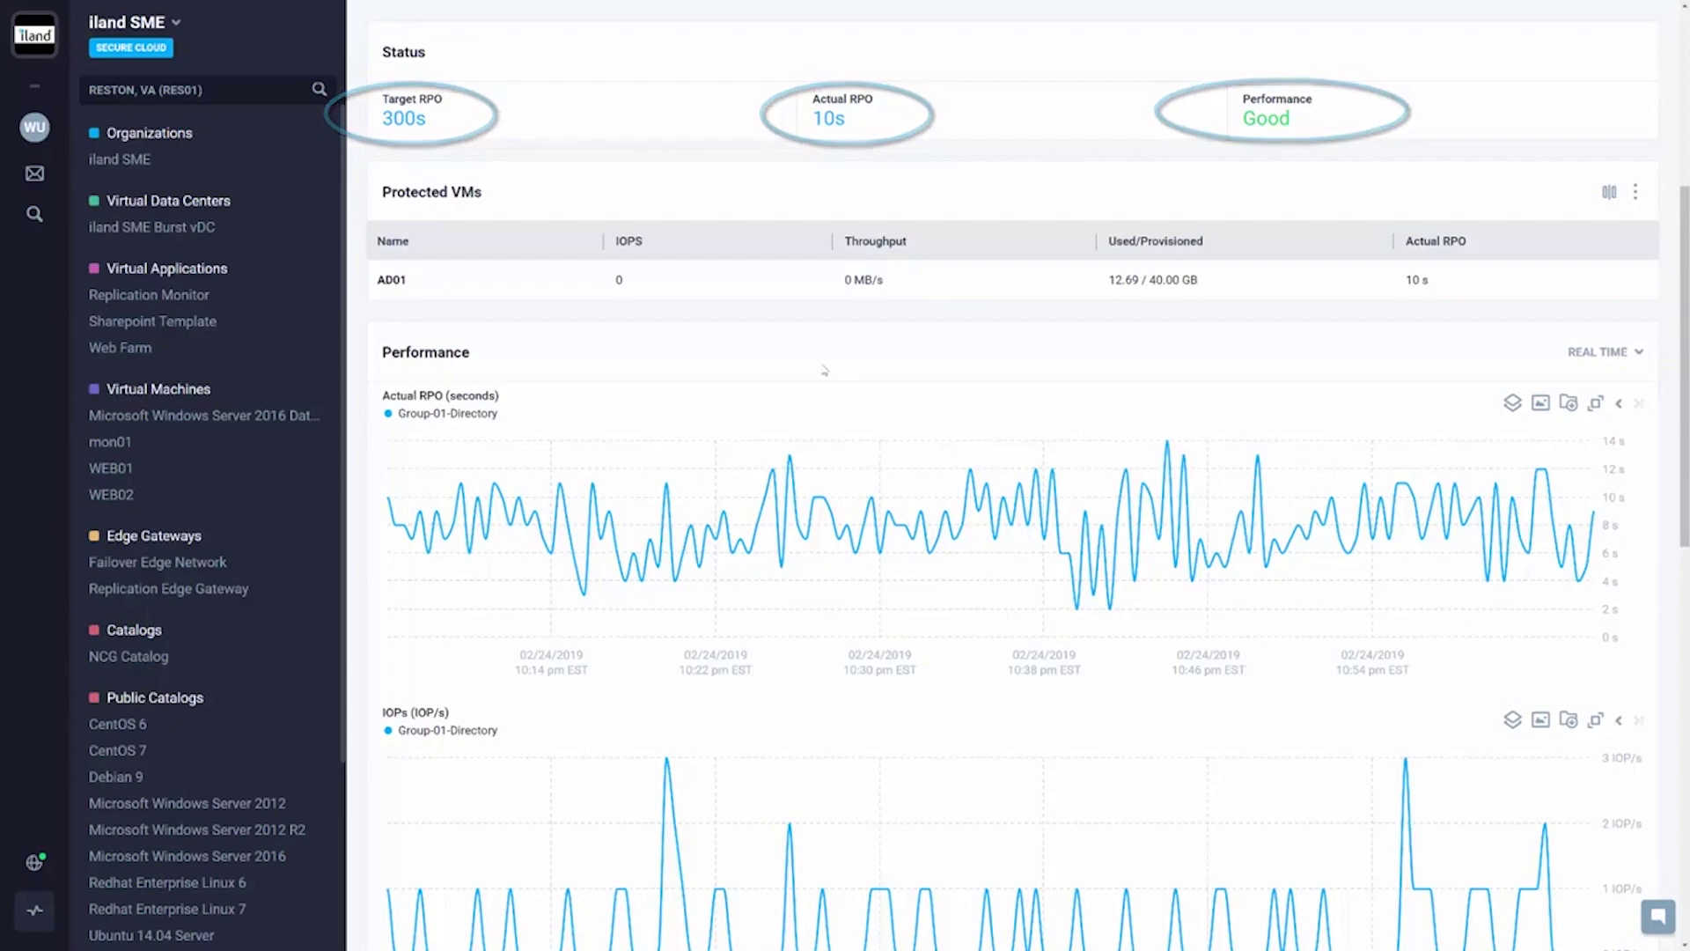
scroll(863, 447, "down", 5)
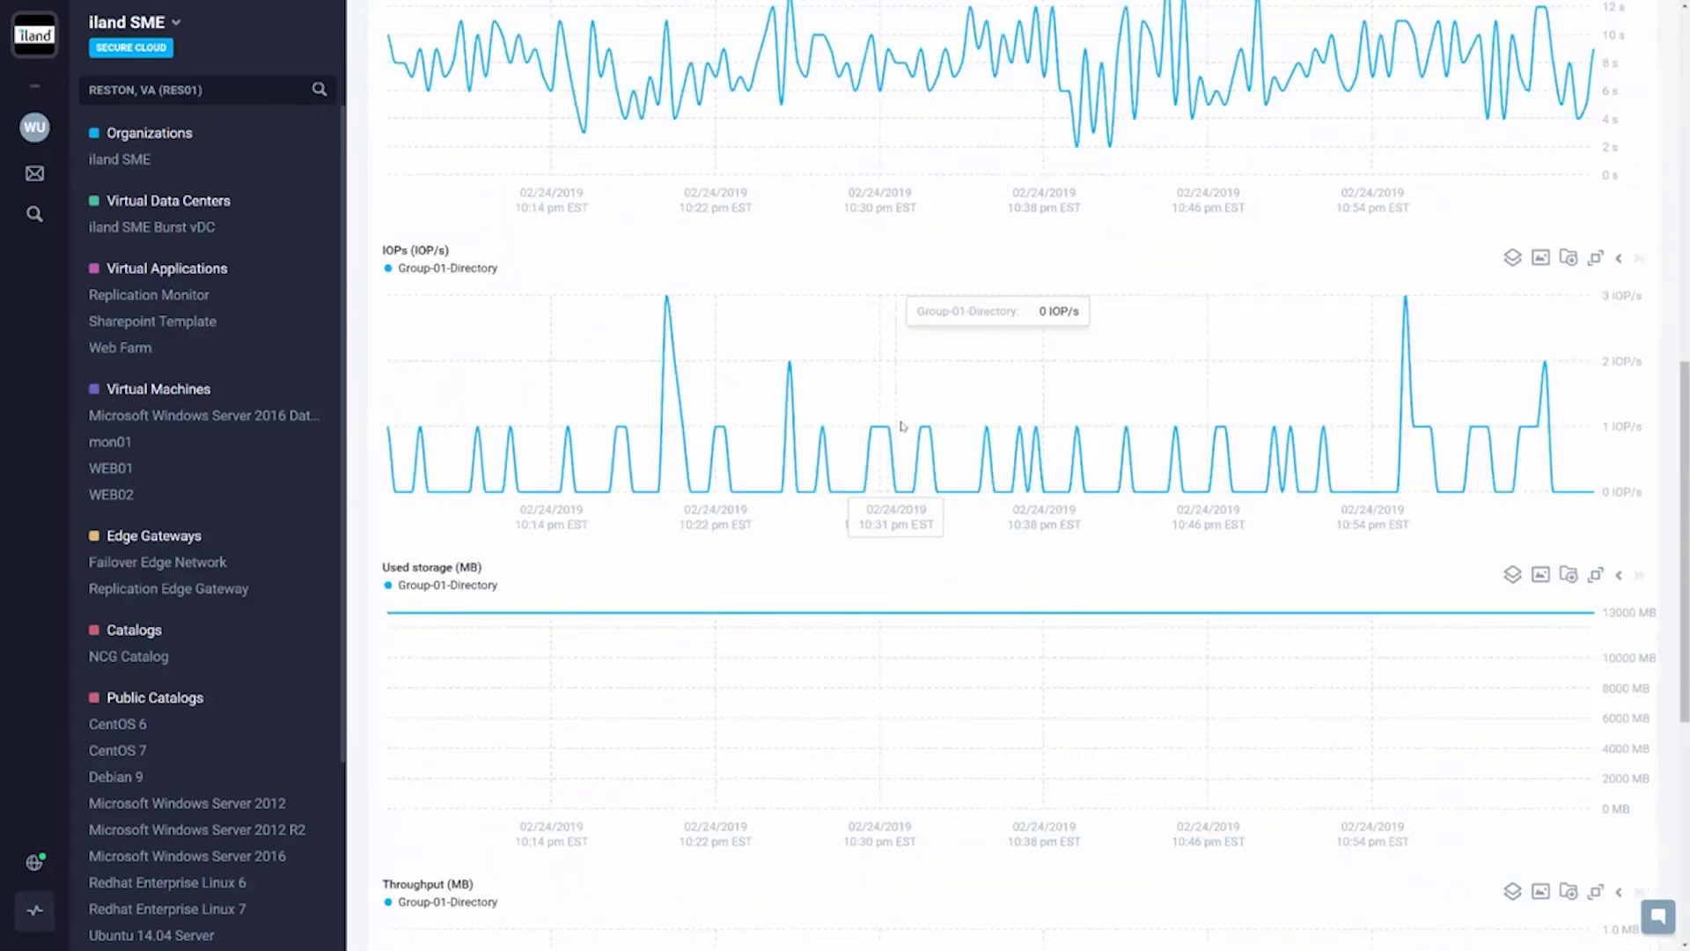
scroll(901, 426, "down", 2)
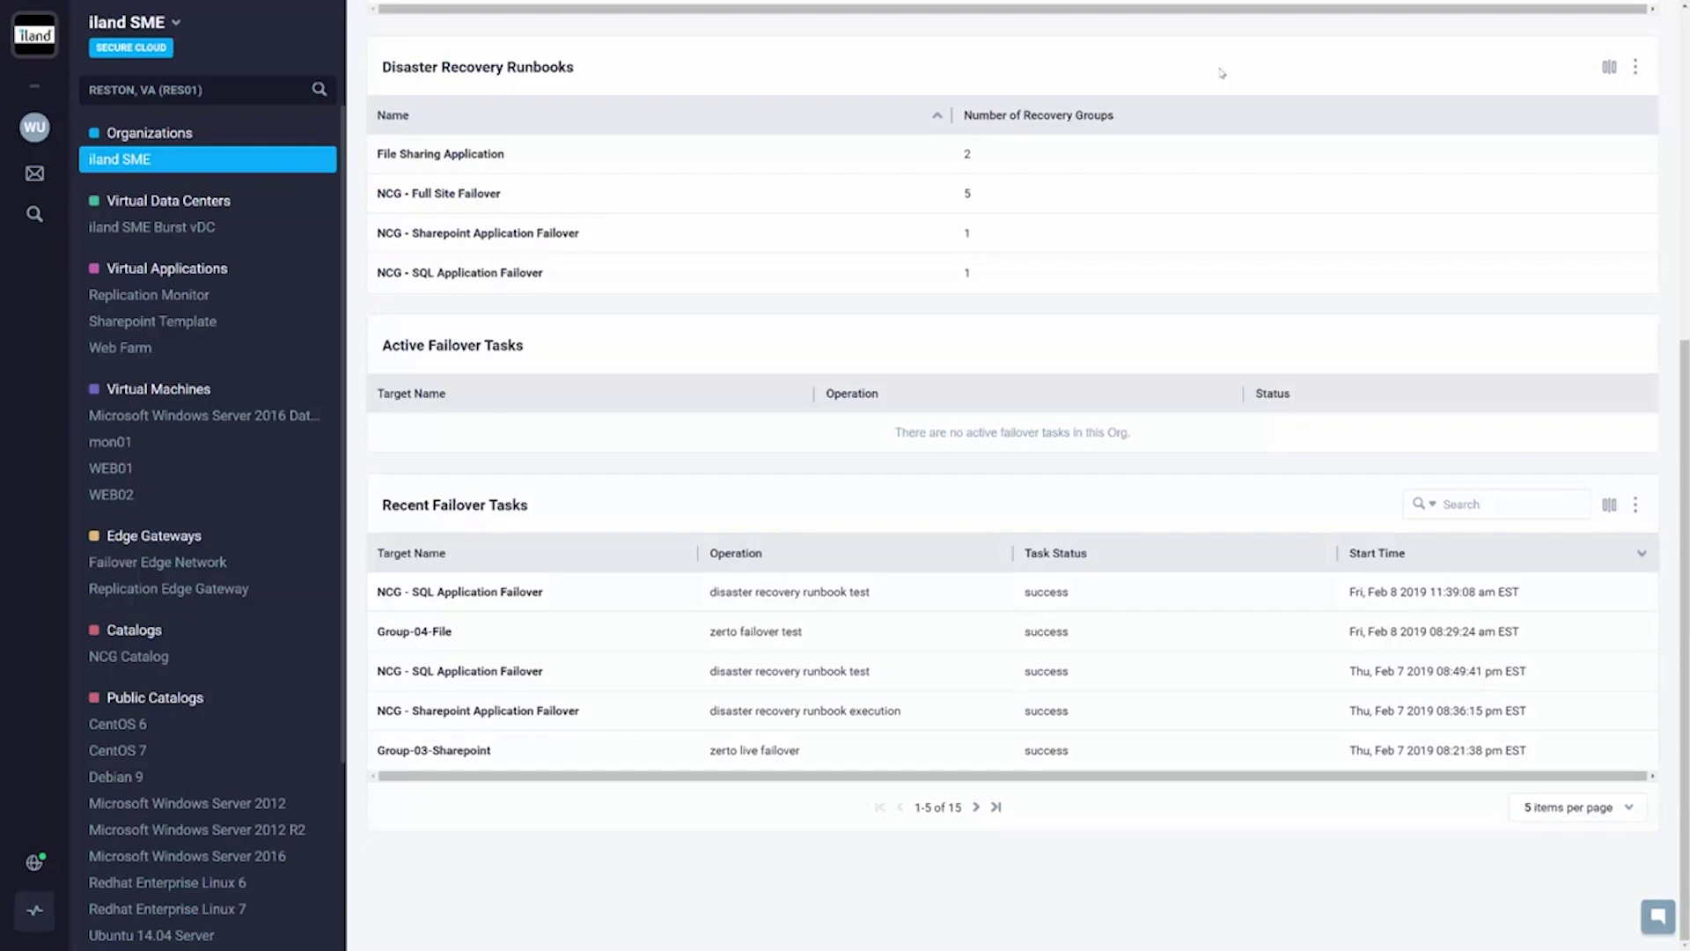
left_click(1636, 70)
left_click(1563, 170)
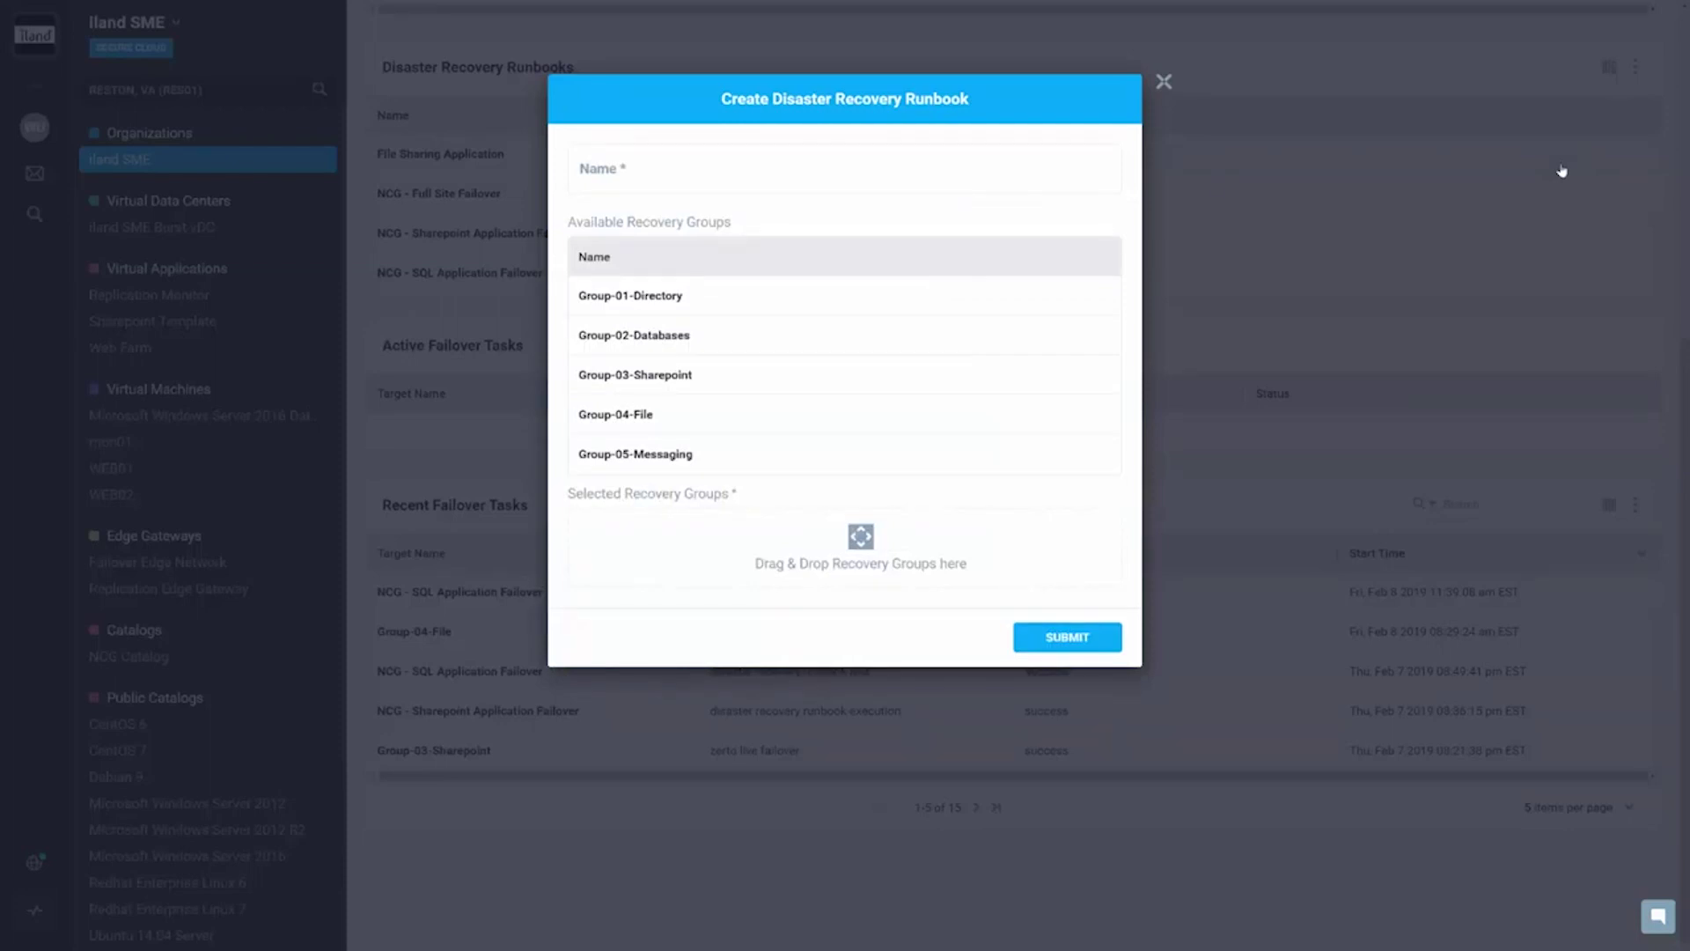
left_click(836, 174)
type("Tier 1")
left_click_drag(759, 333, 743, 564)
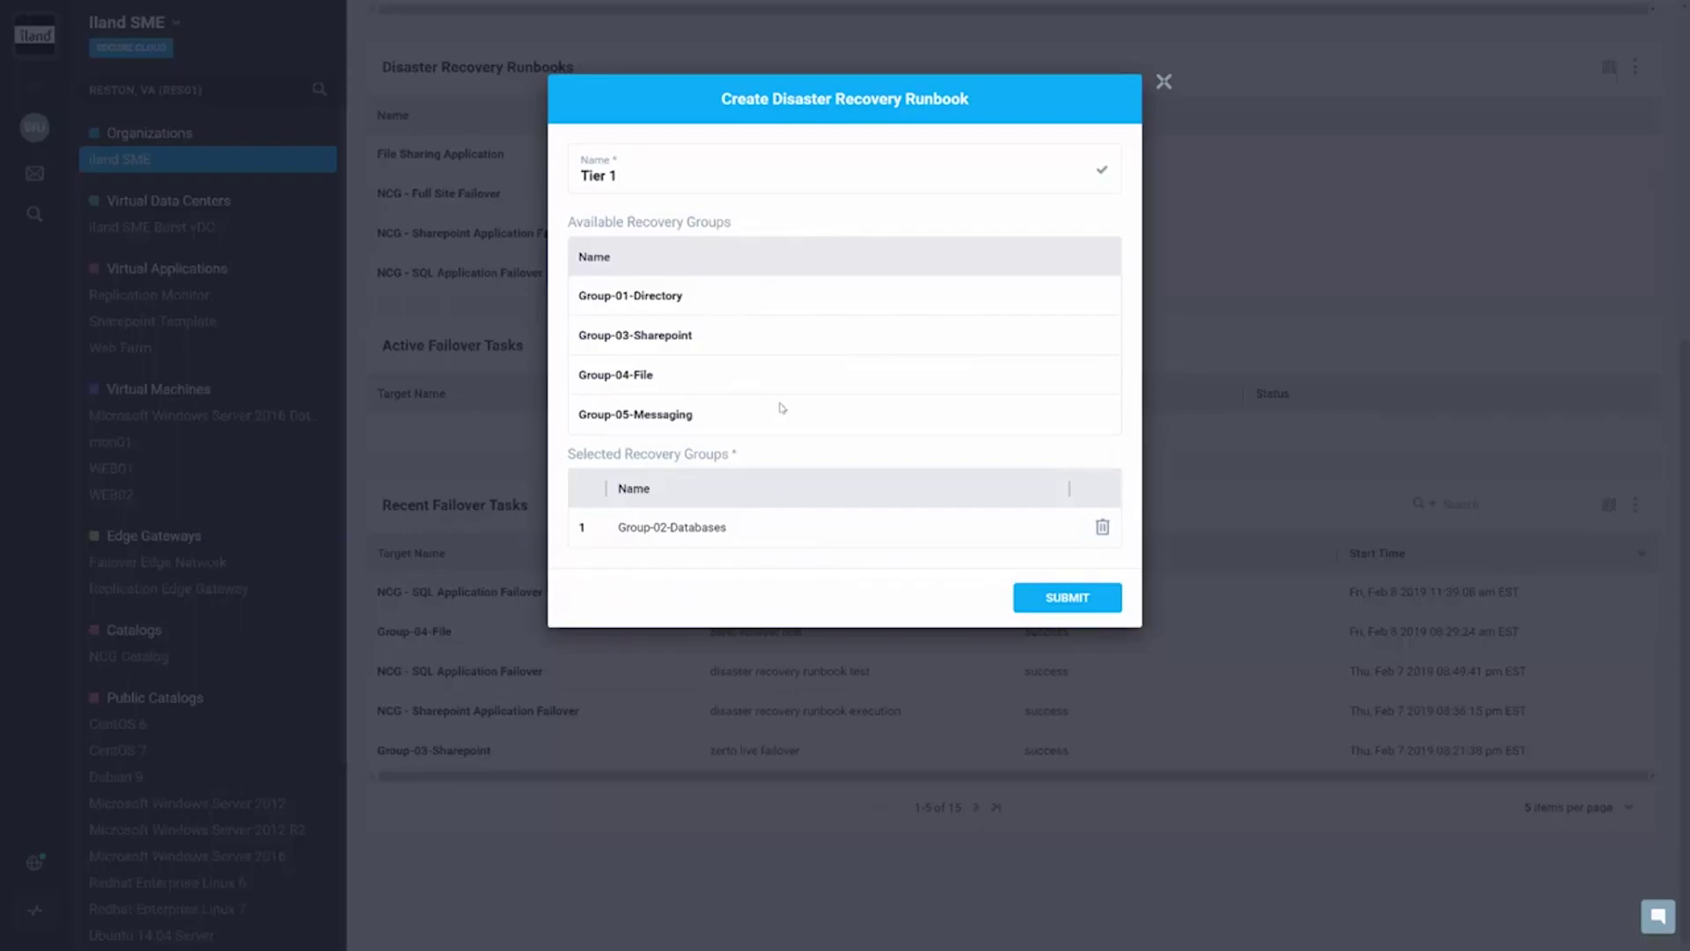
key("Escape")
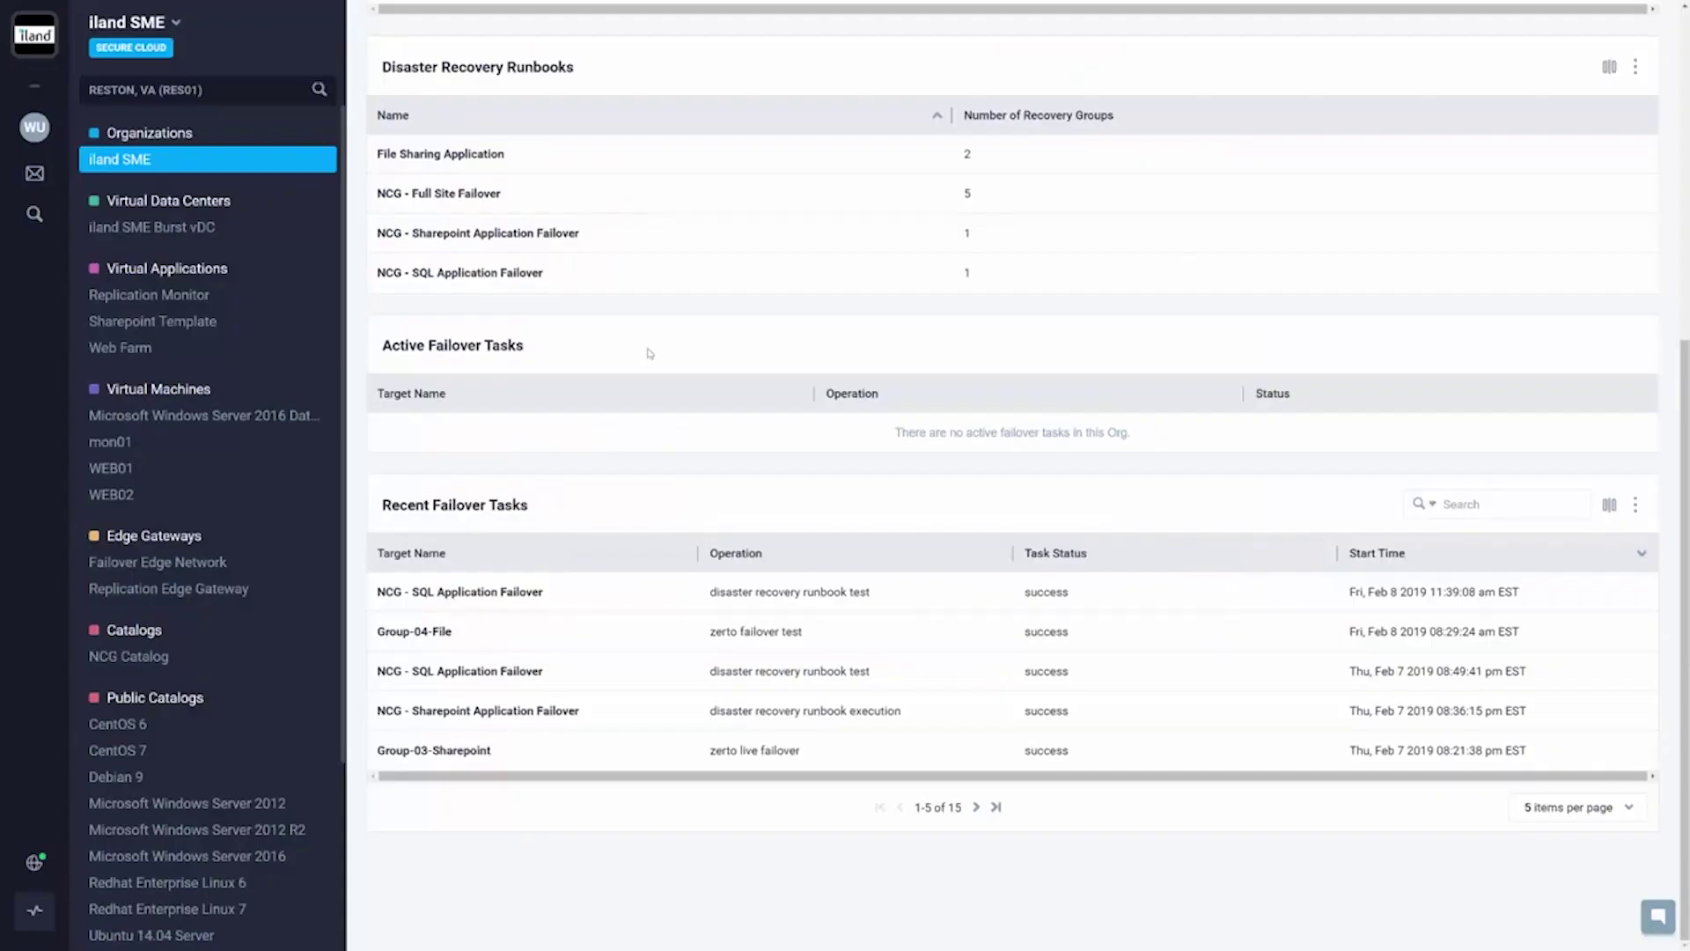
Step: View the order of recovery groups in the NCG - Full Site Failover runbook and close it without changes
left_click(459, 194)
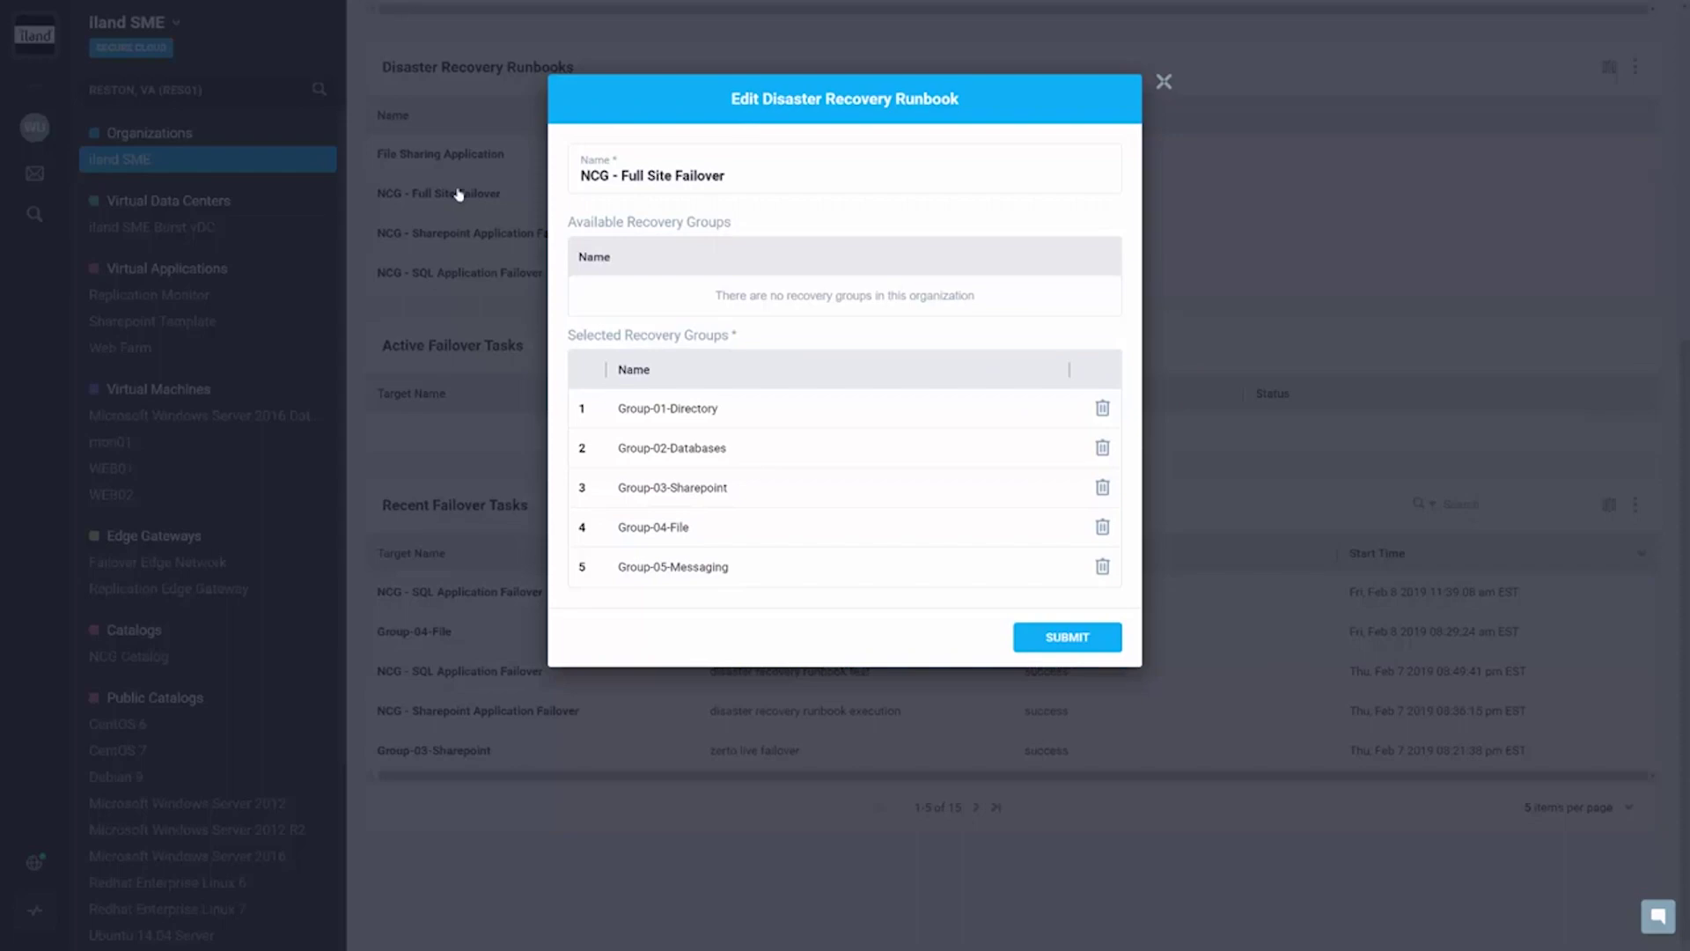
left_click(1164, 82)
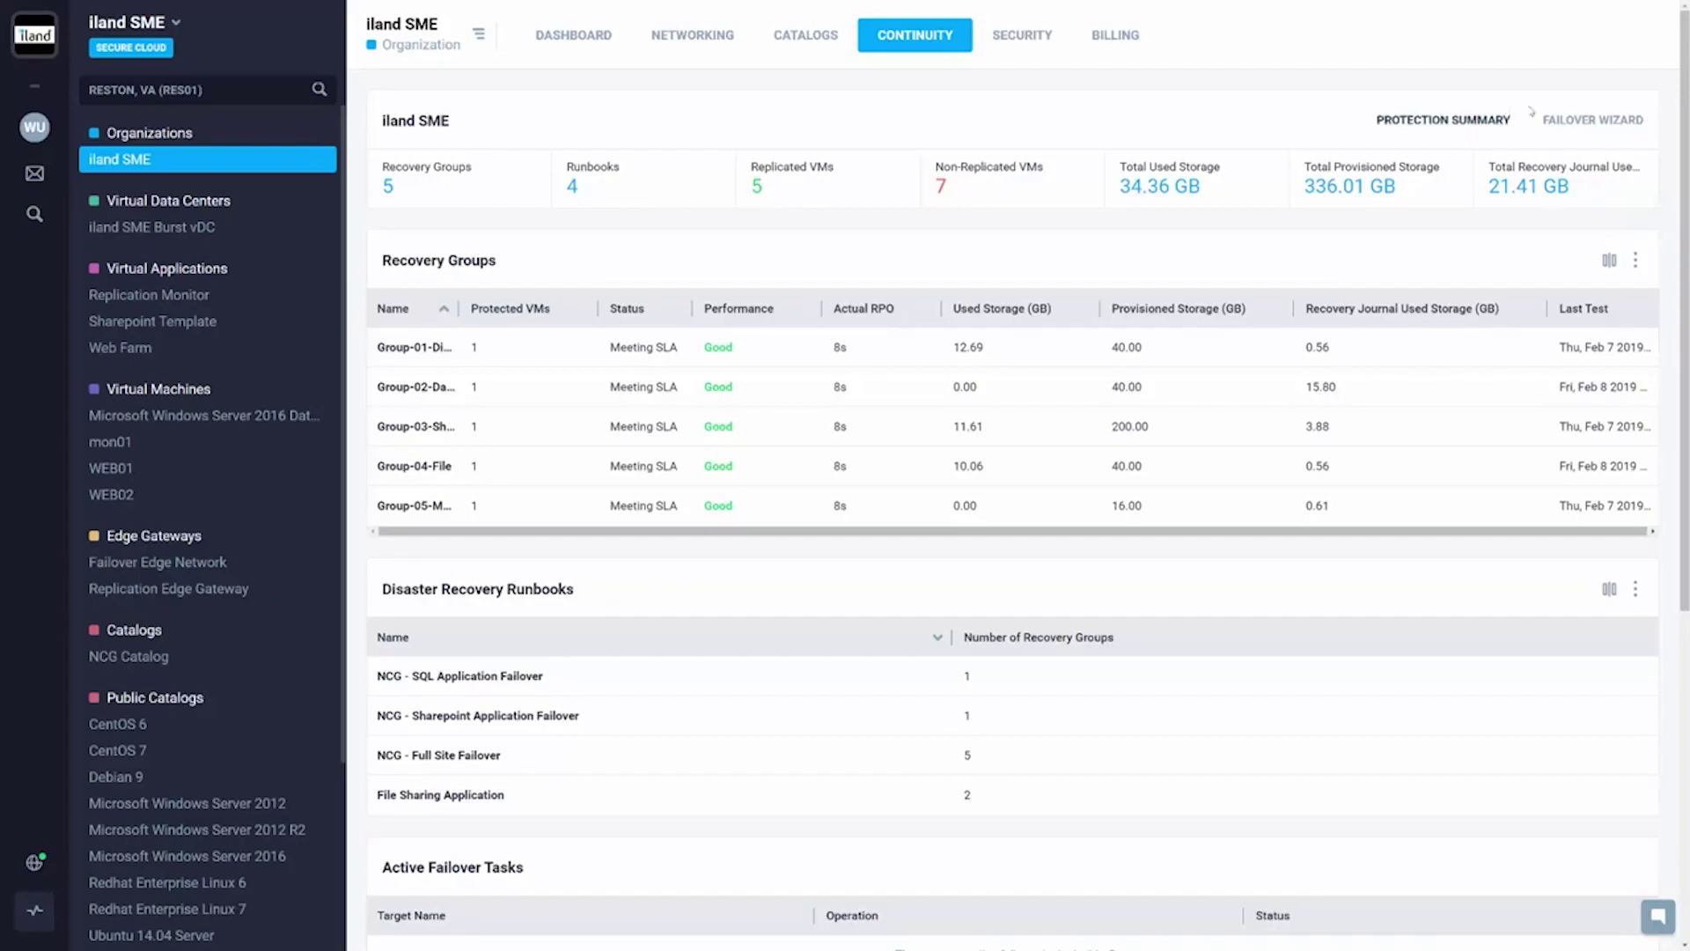
Step: Begin a failover in the Failover Wizard with failover type Live and target type Recovery Runbook, and continue to the options
left_click(1593, 120)
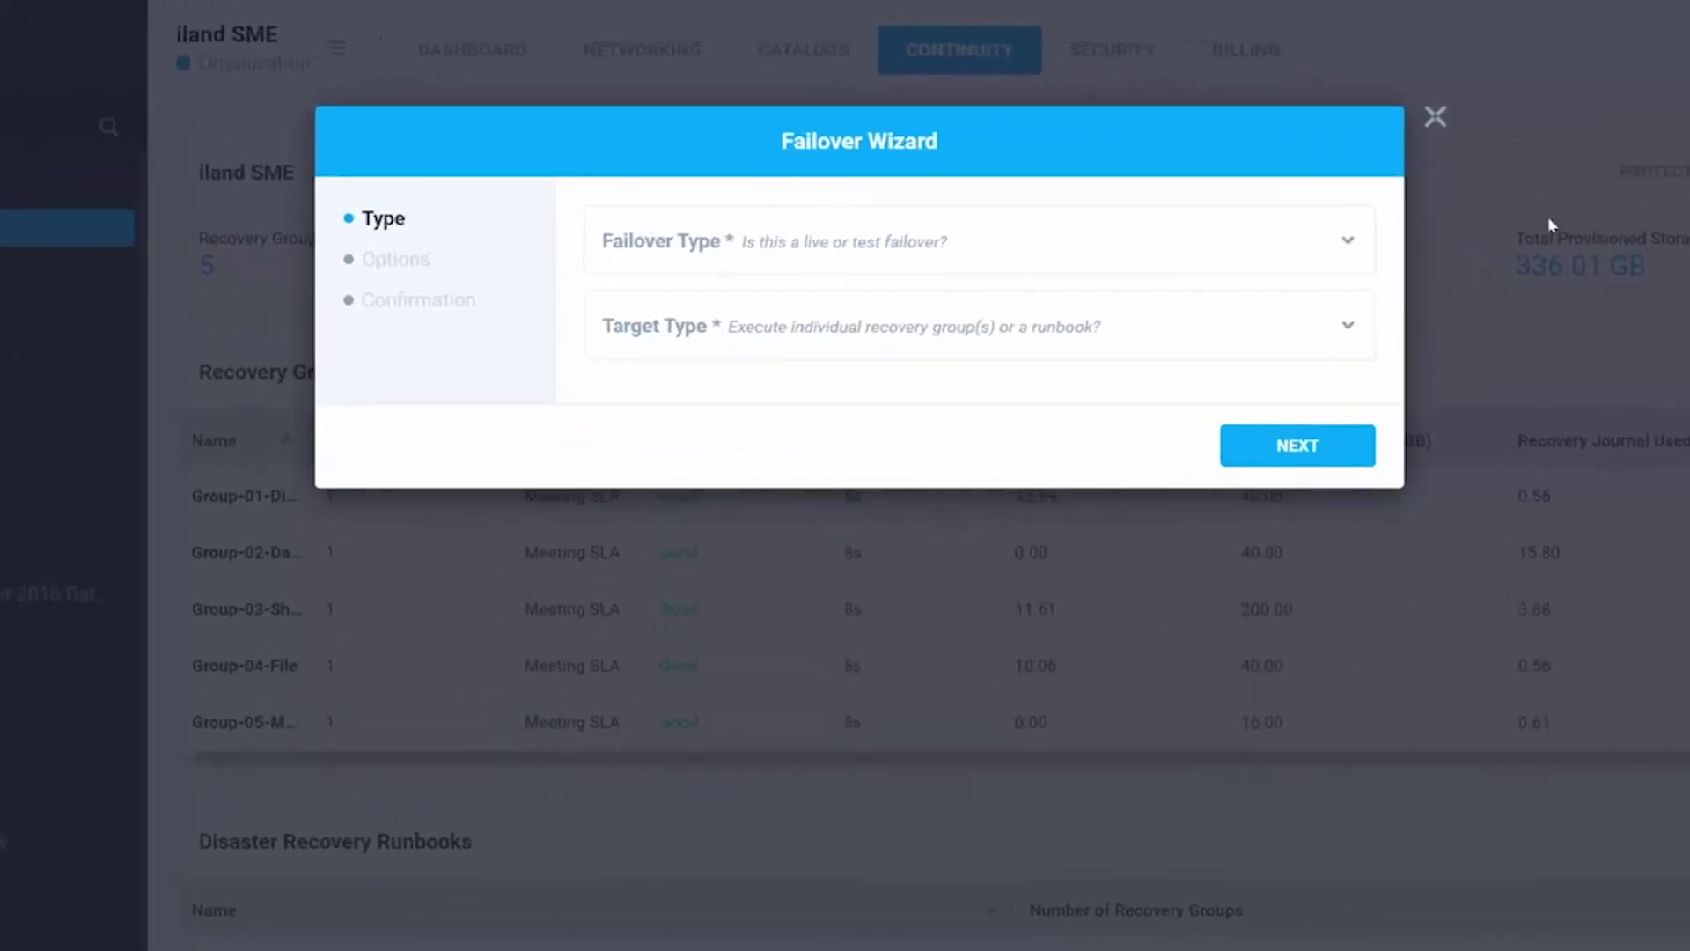
left_click(1029, 254)
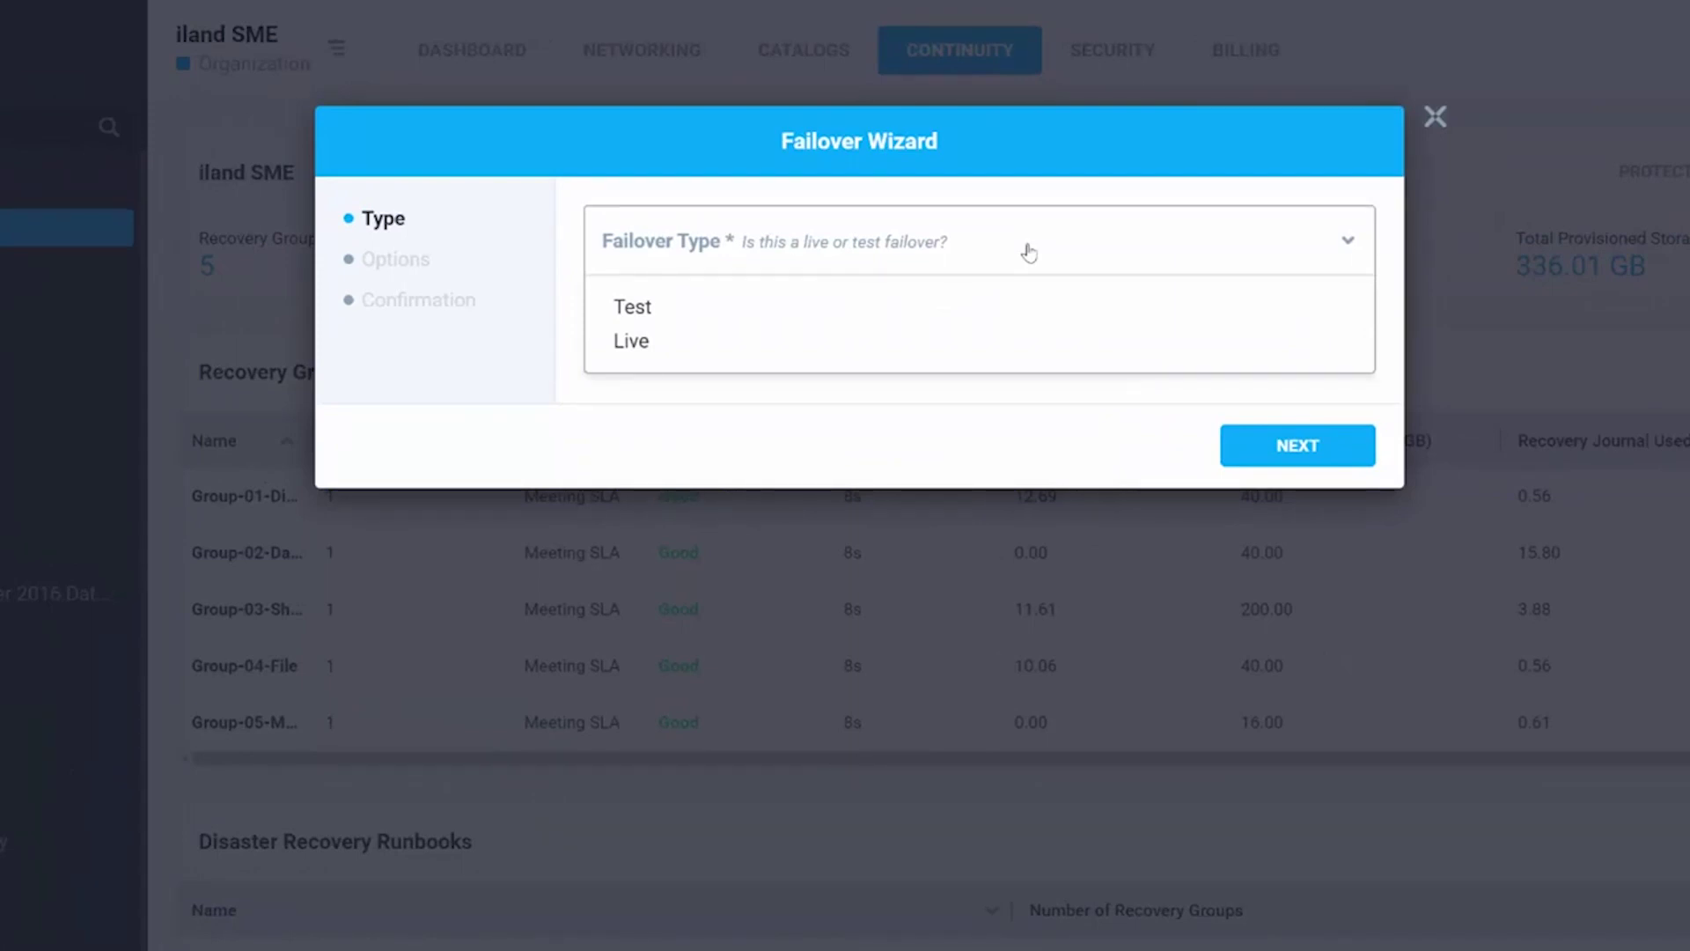
left_click(707, 307)
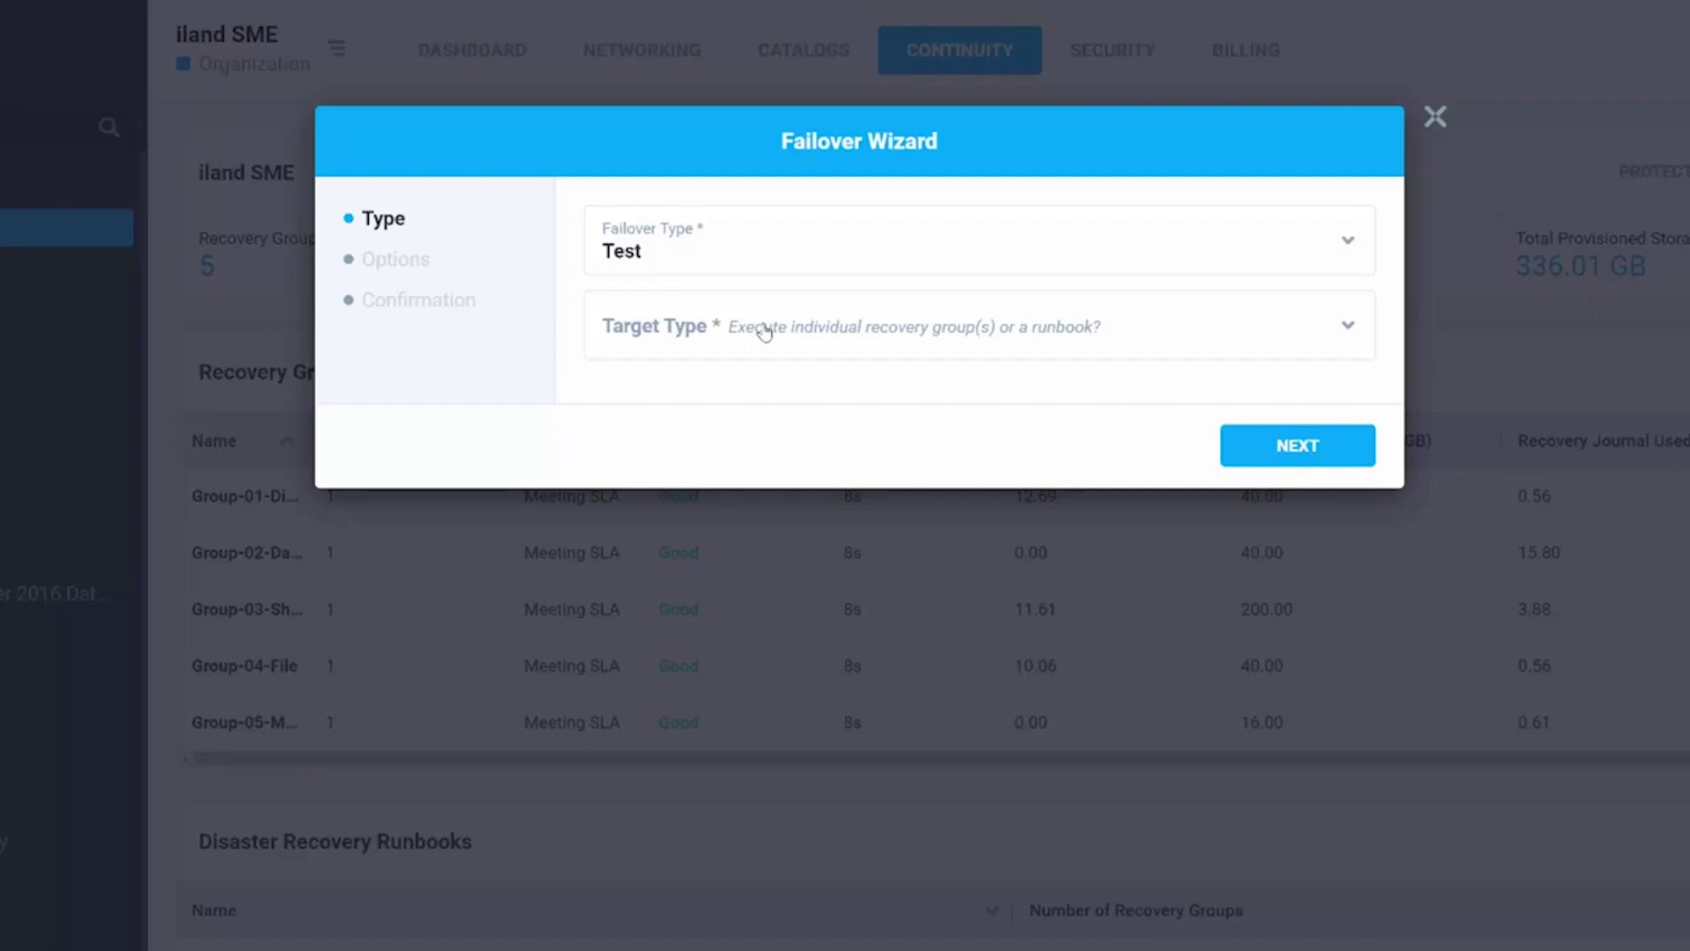
left_click(713, 226)
left_click(659, 343)
left_click(992, 346)
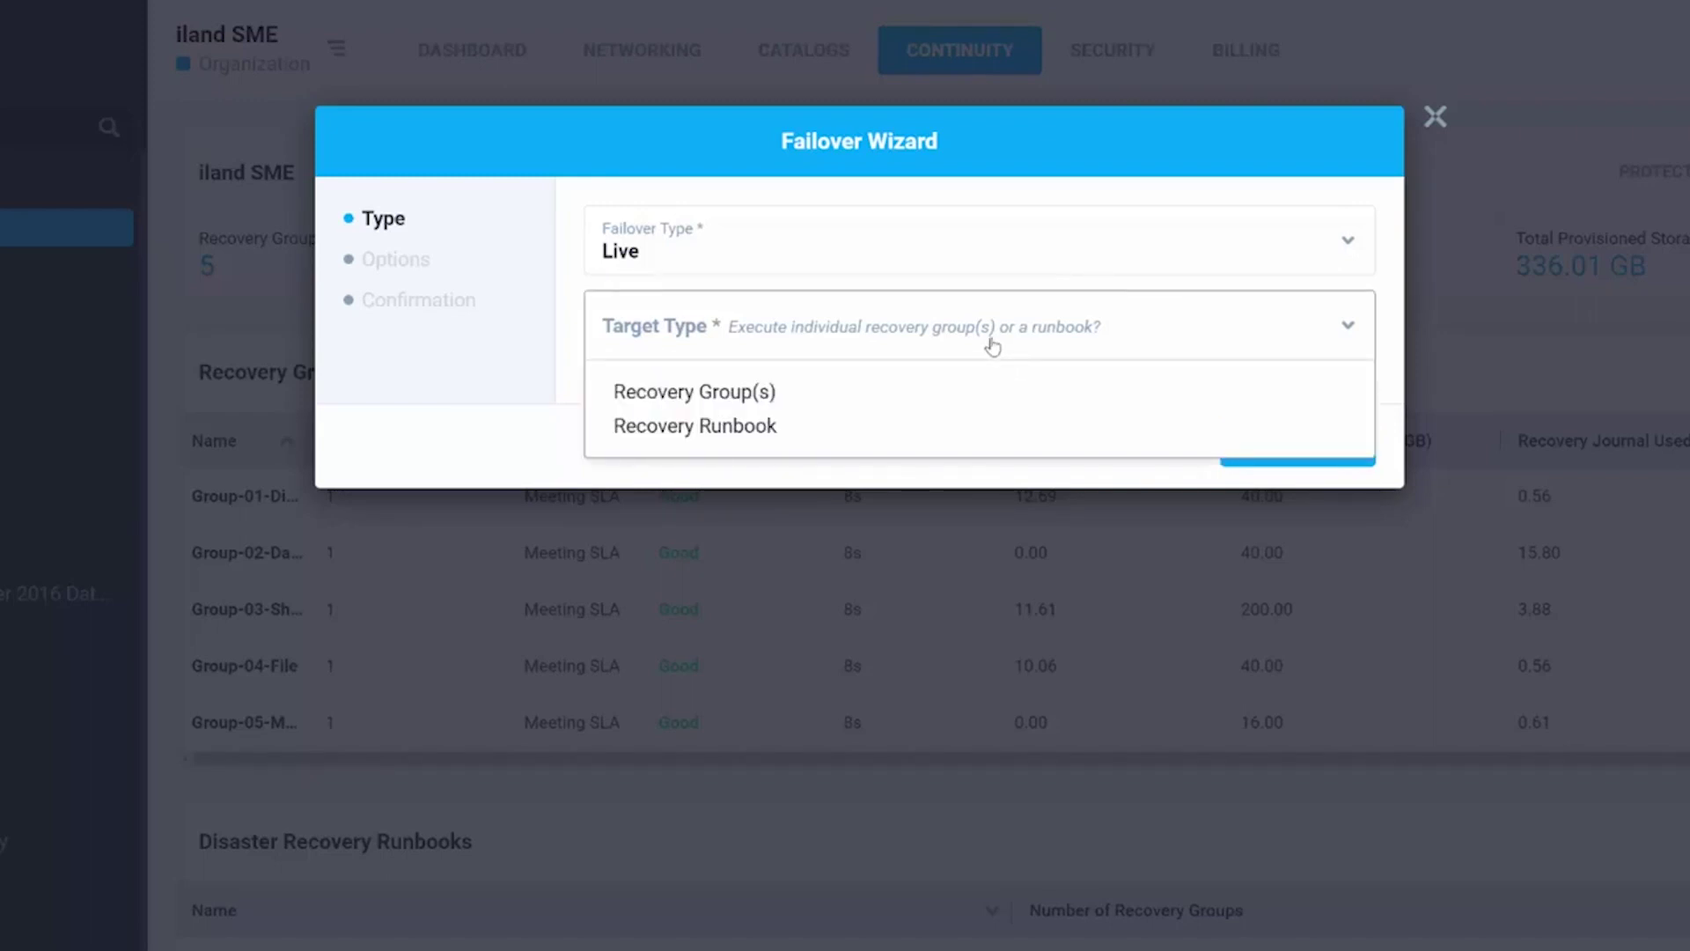
left_click(766, 427)
left_click(1352, 456)
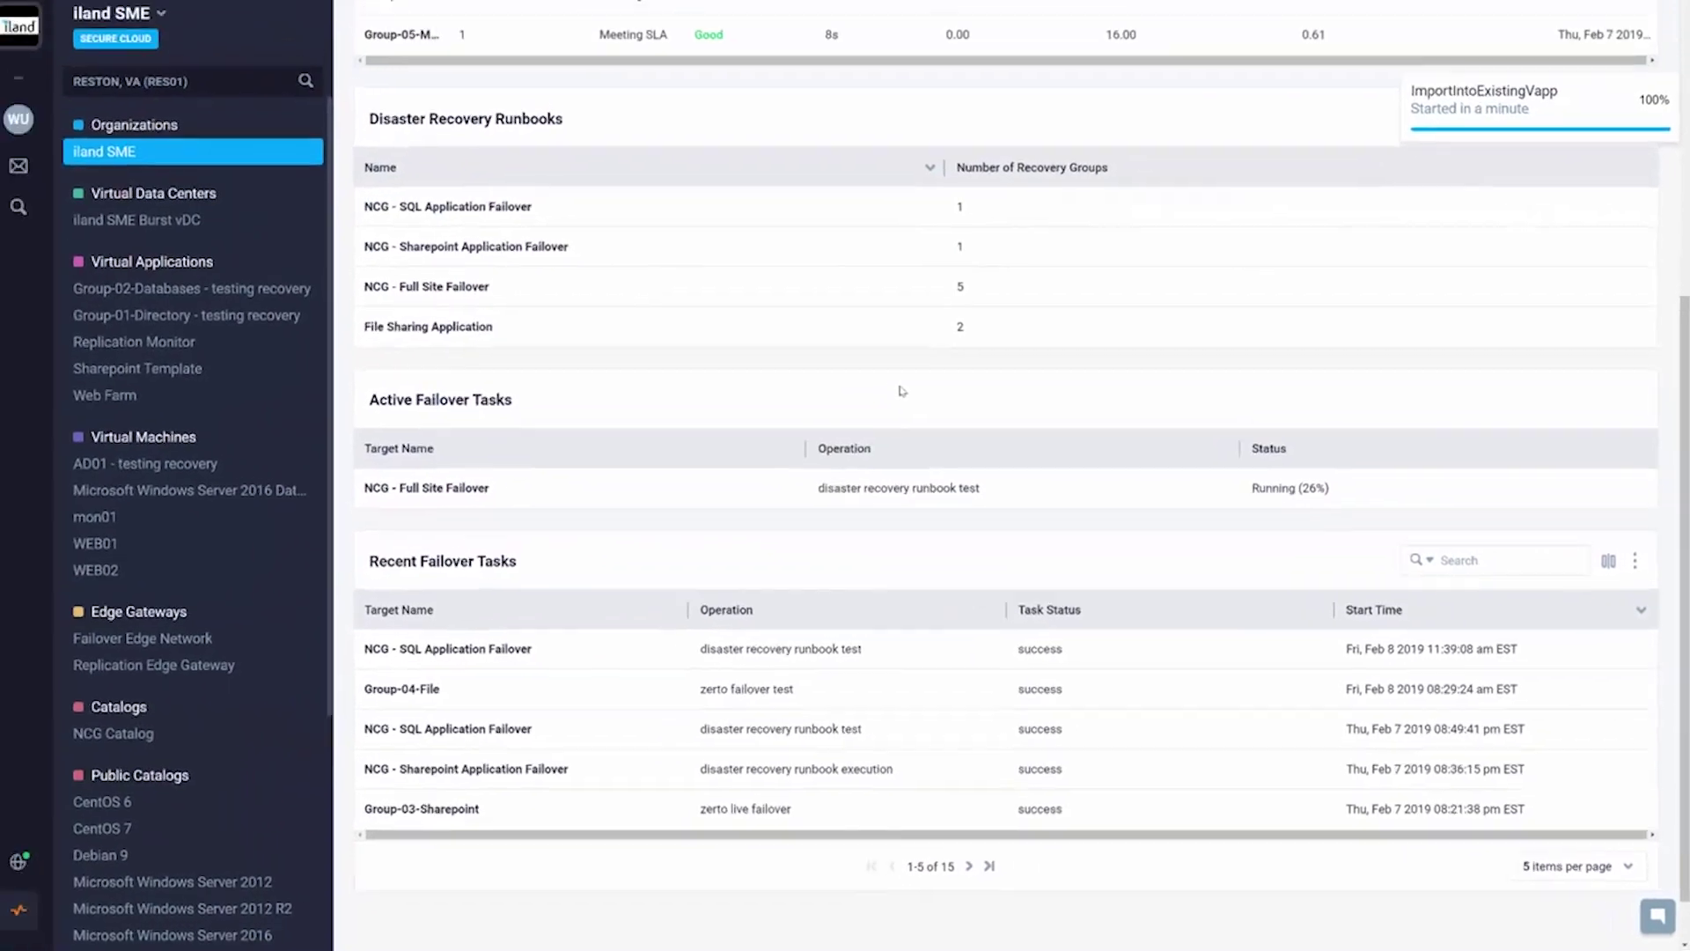
Step: Generate the organization's continuity protection summary and look through the resulting report
scroll(898, 388, "up", 5)
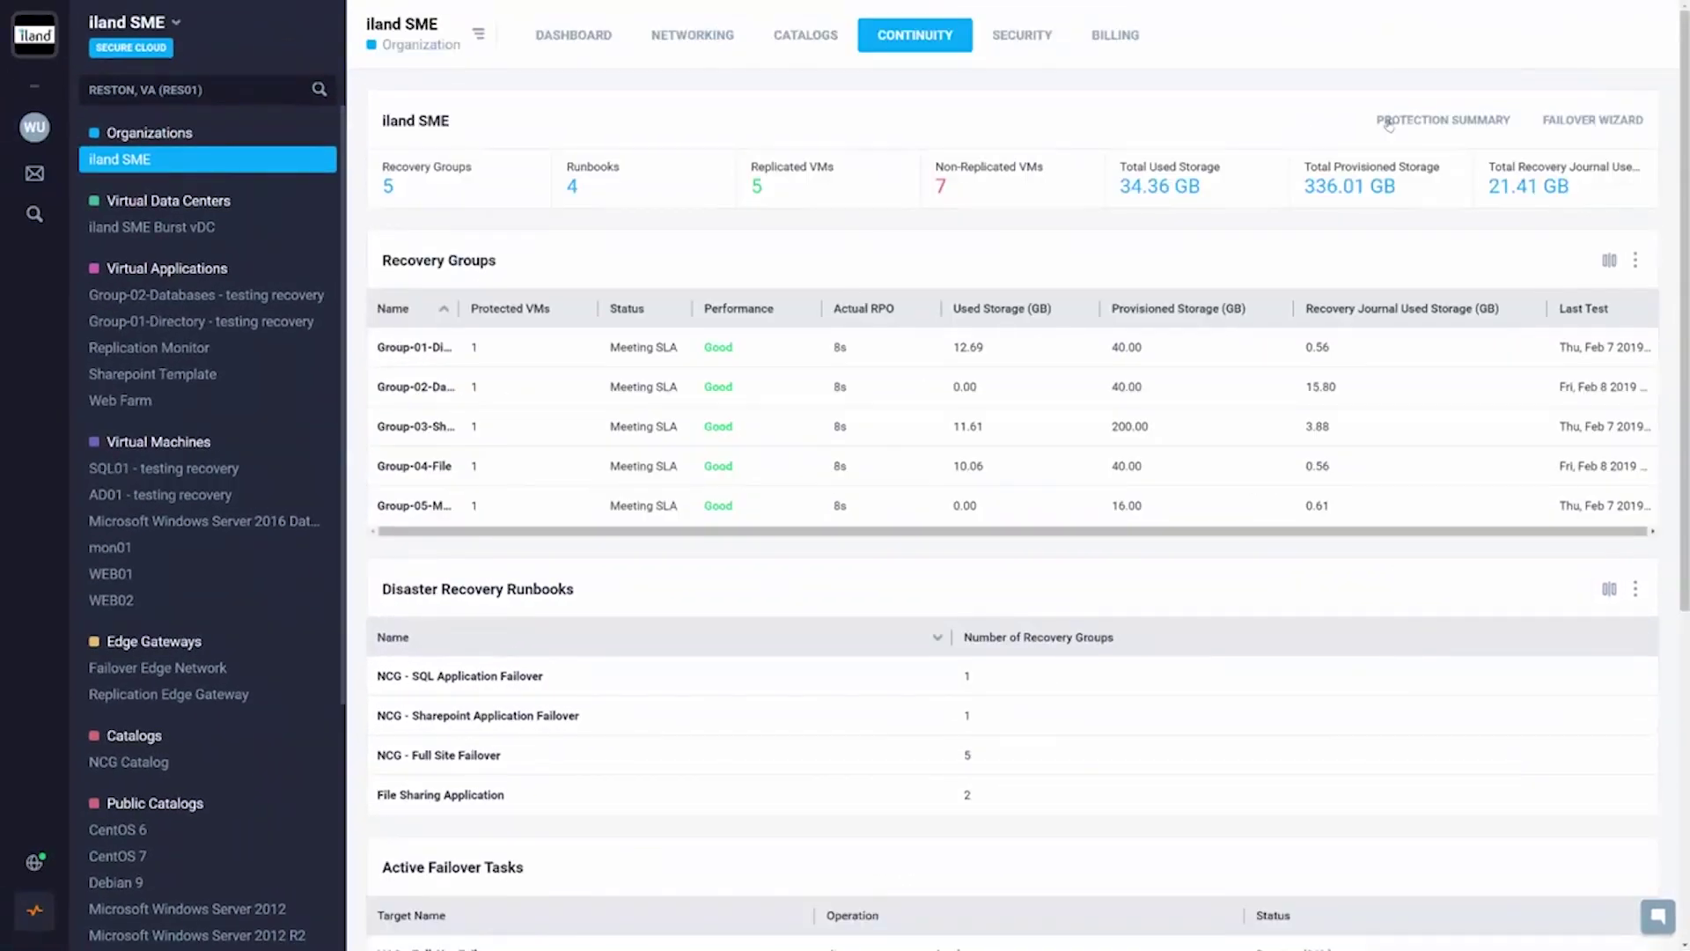
left_click(1471, 133)
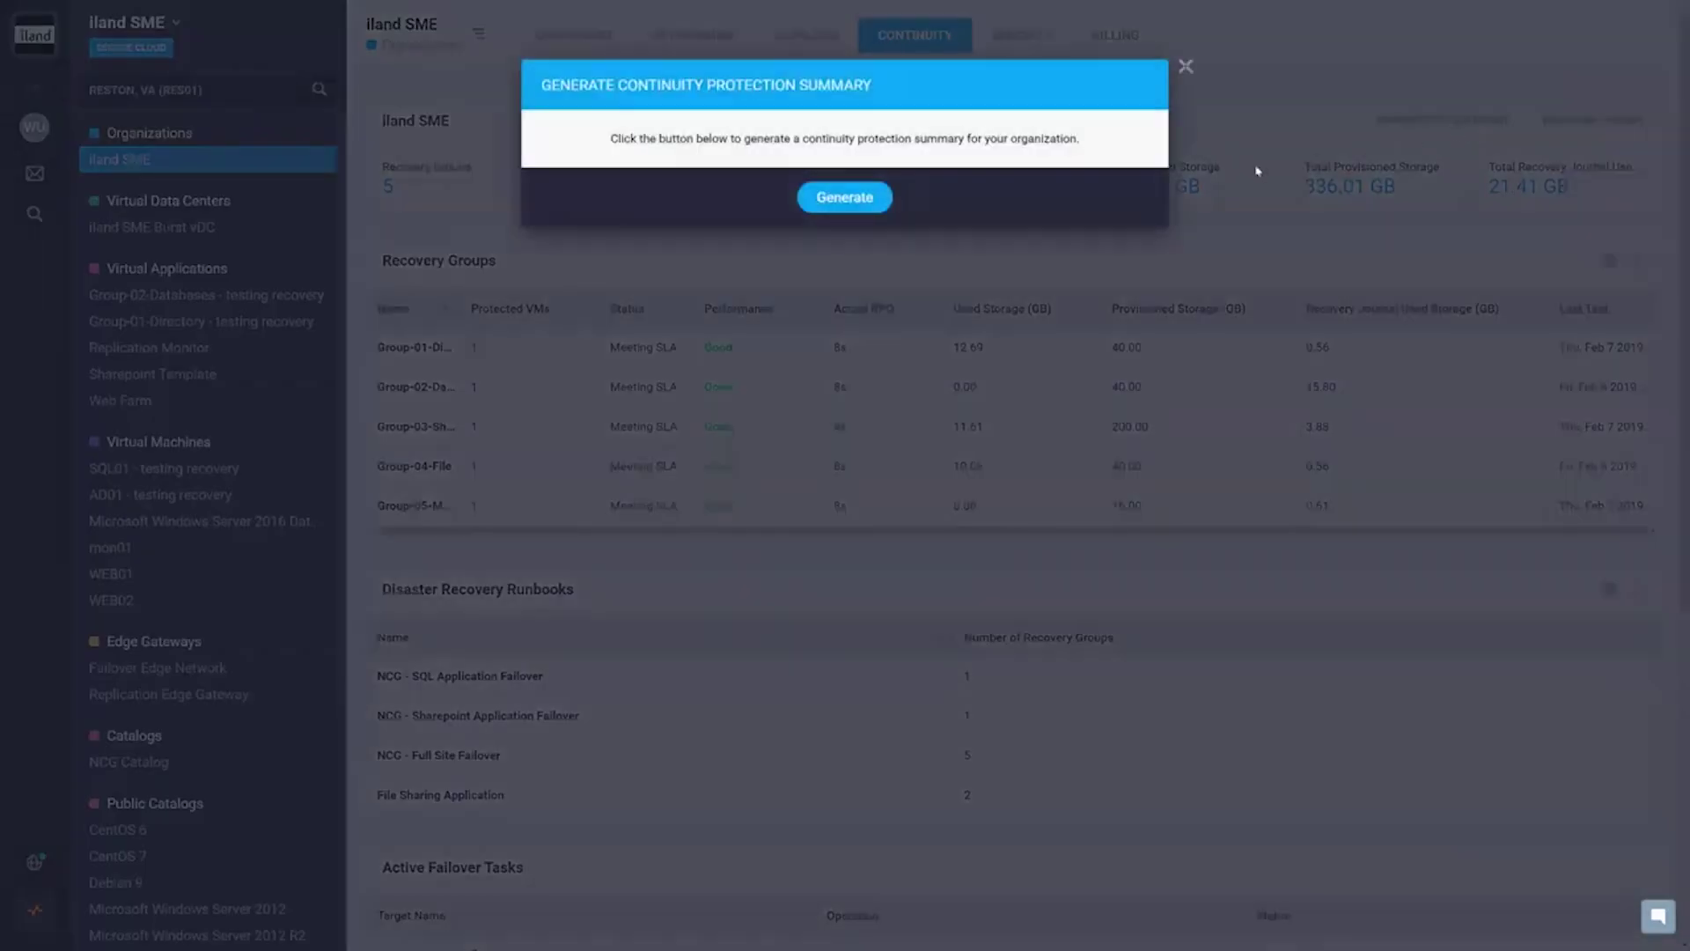
left_click(869, 199)
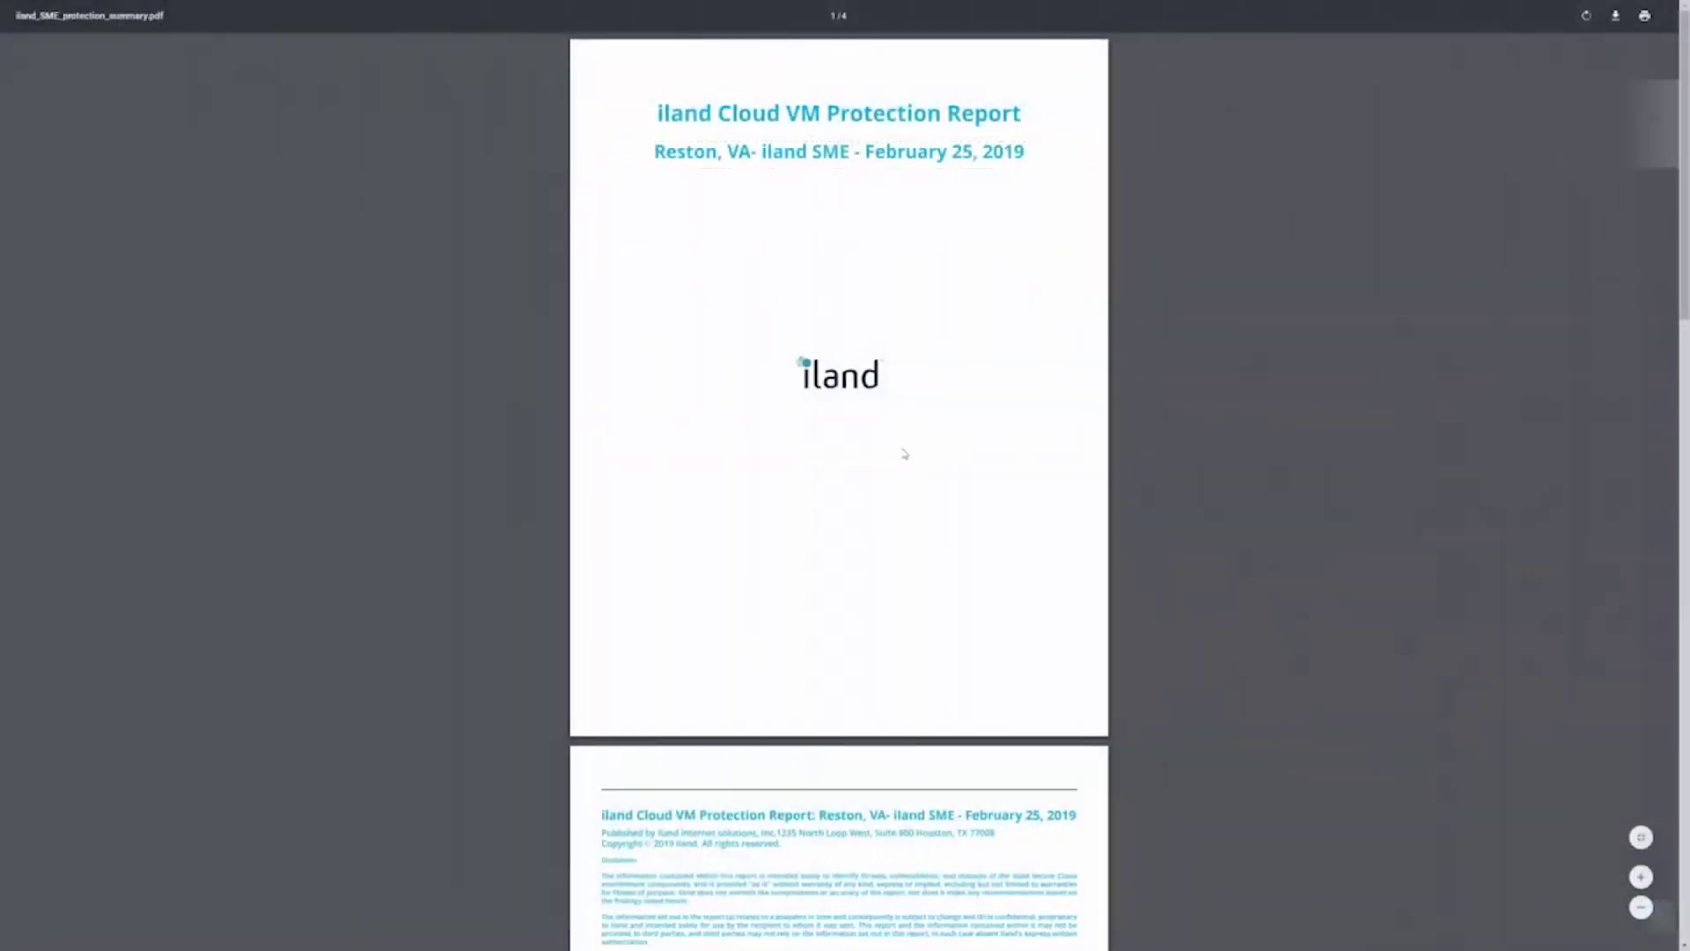
scroll(903, 423, "down", 4)
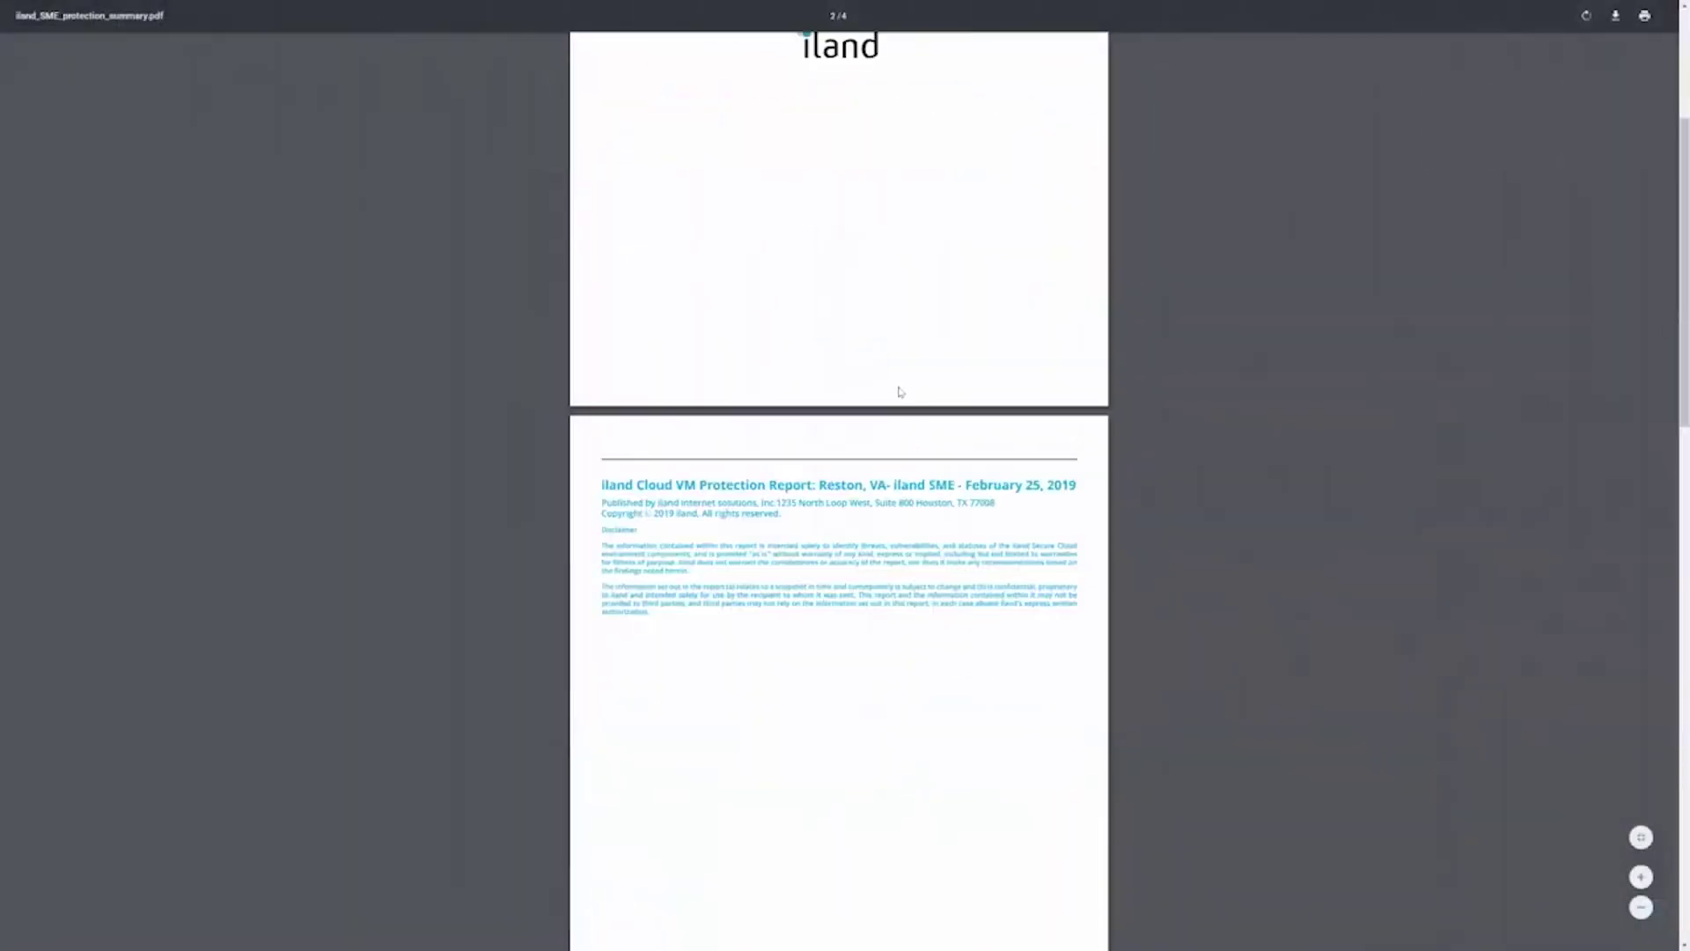
scroll(881, 445, "down", 4)
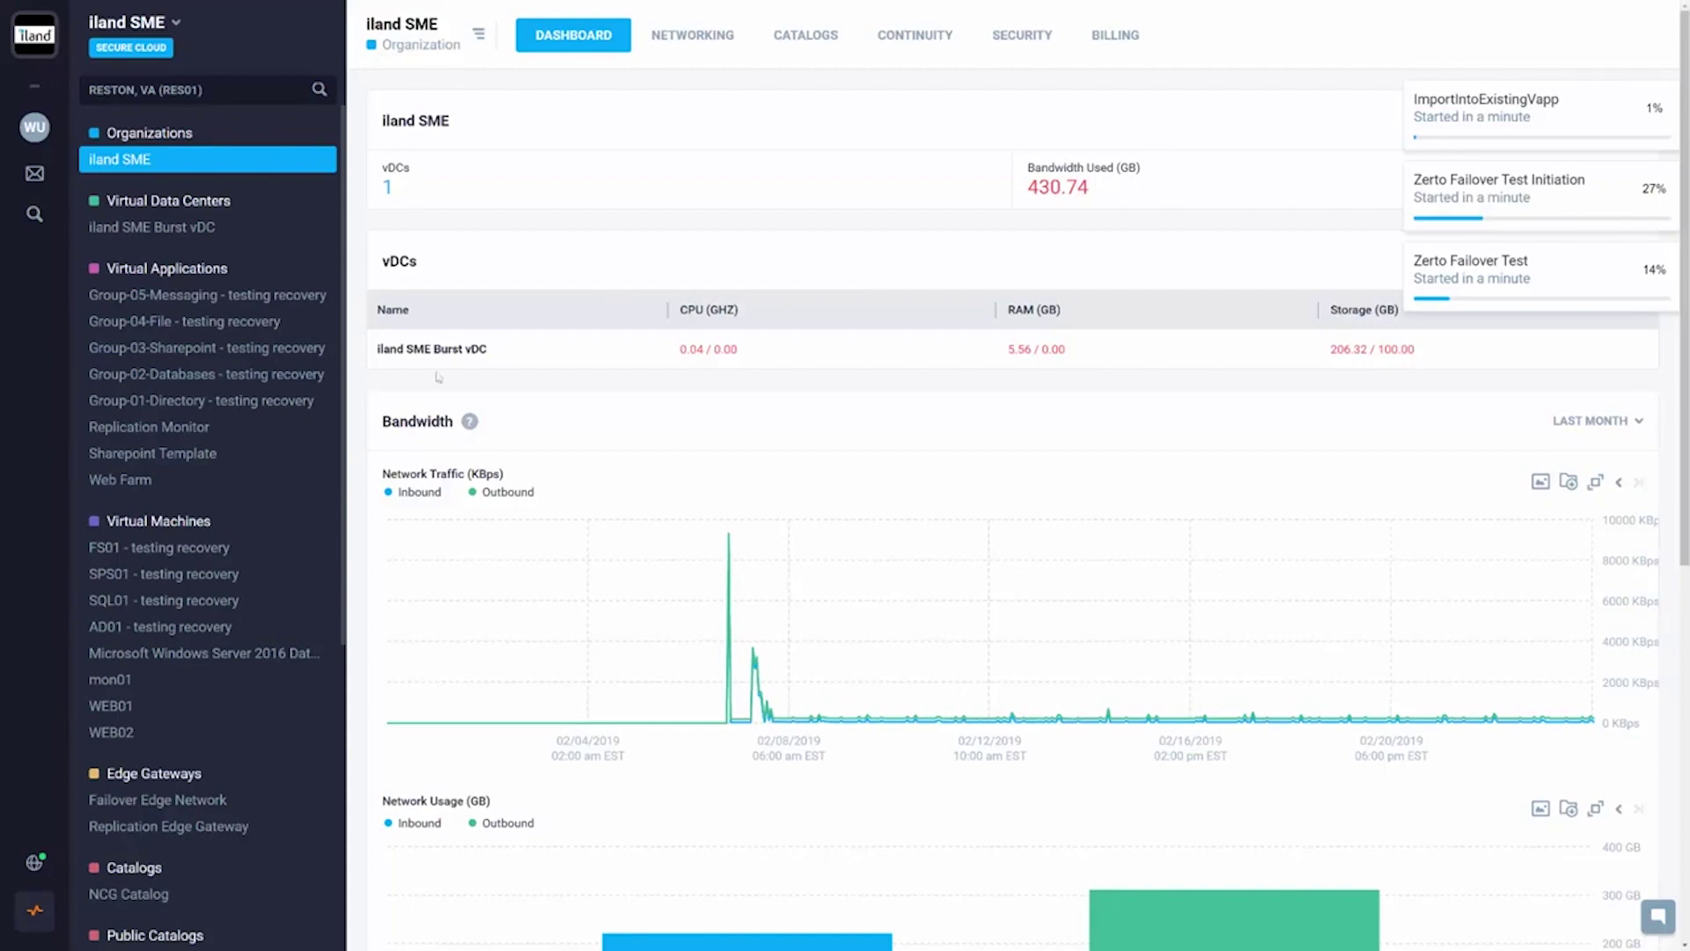
Step: Open the FS01 - testing recovery virtual machine and review its CPU performance charts
left_click(163, 553)
left_click(1480, 127)
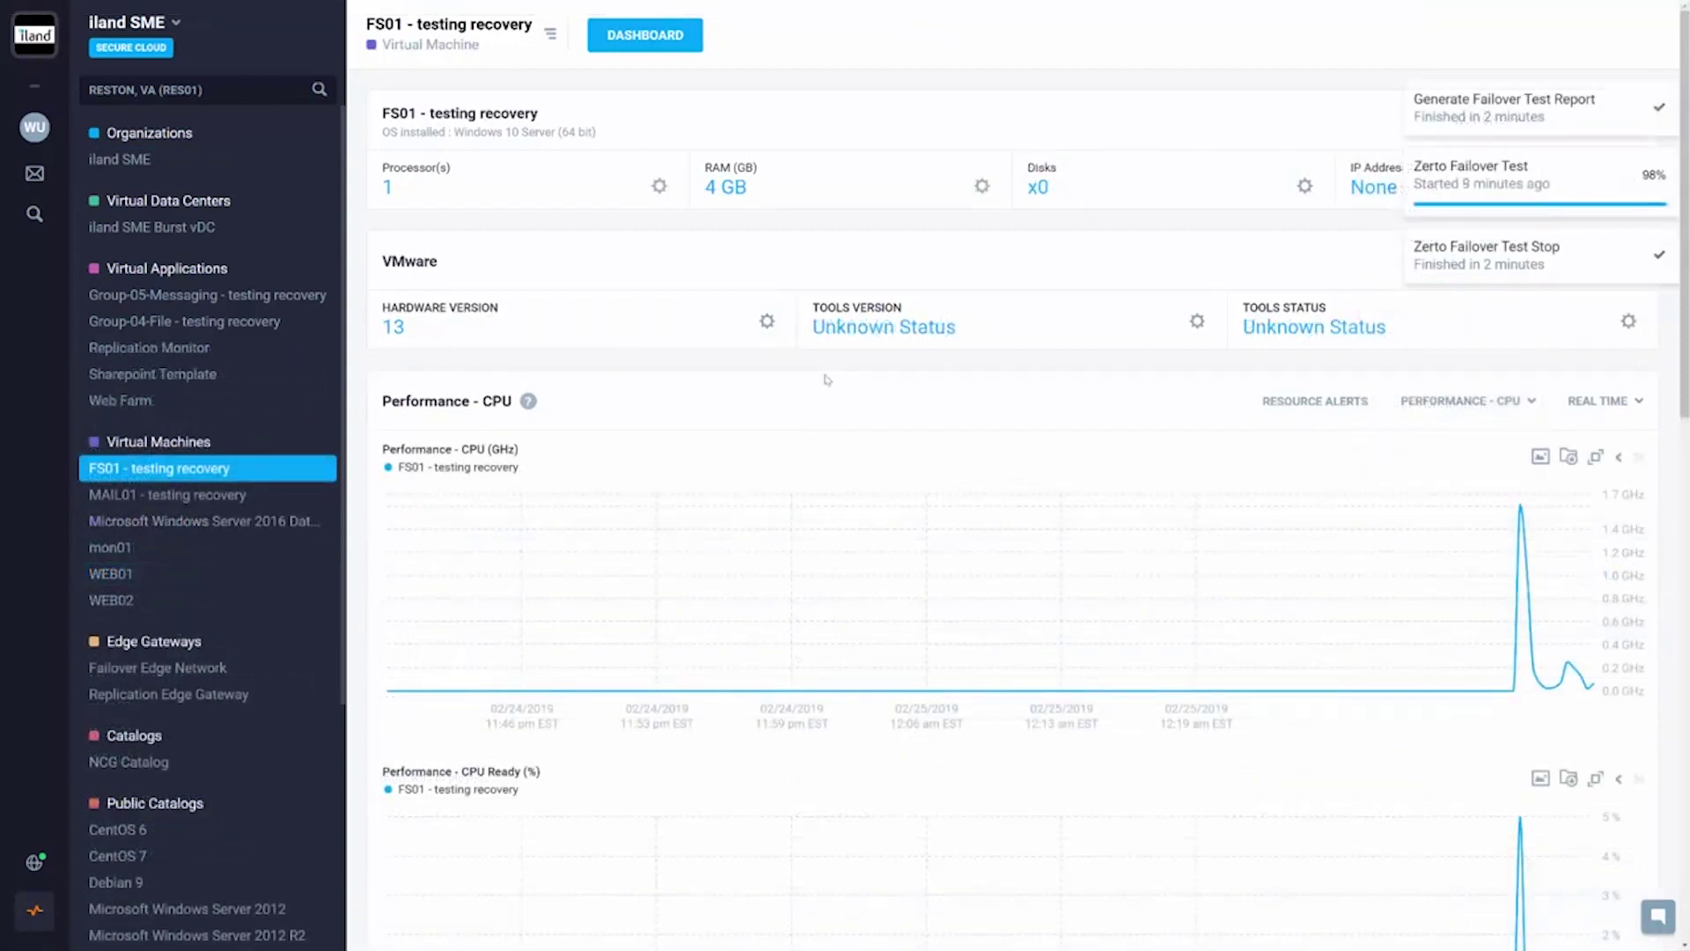
scroll(827, 379, "down", 4)
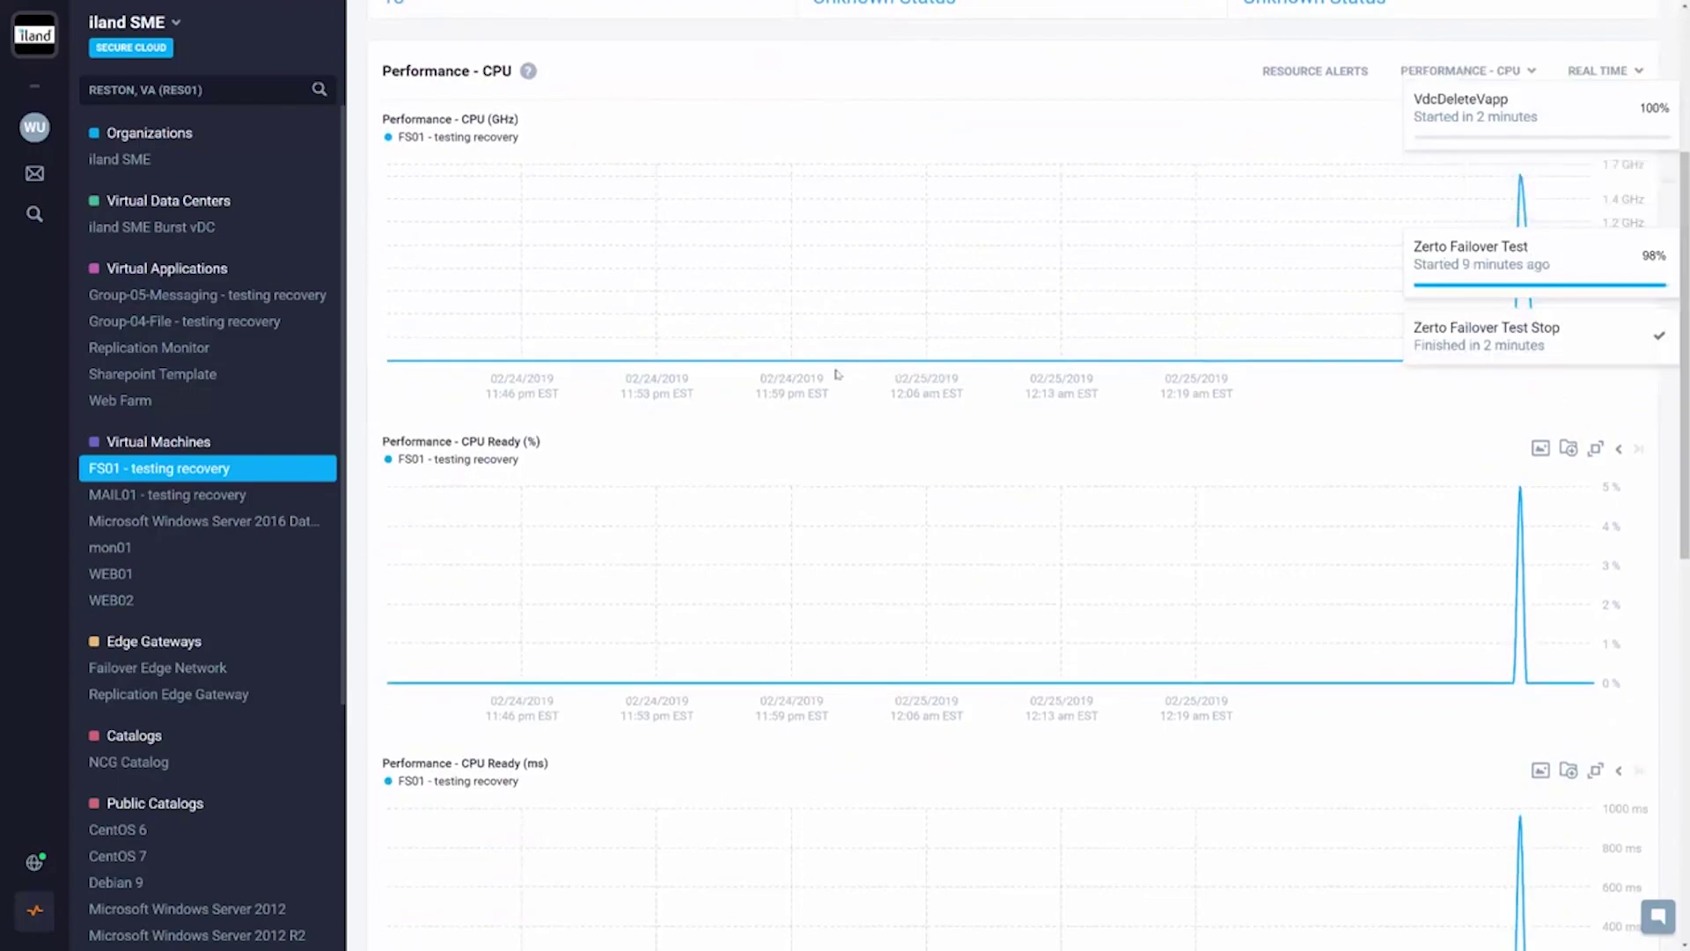
scroll(838, 374, "down", 5)
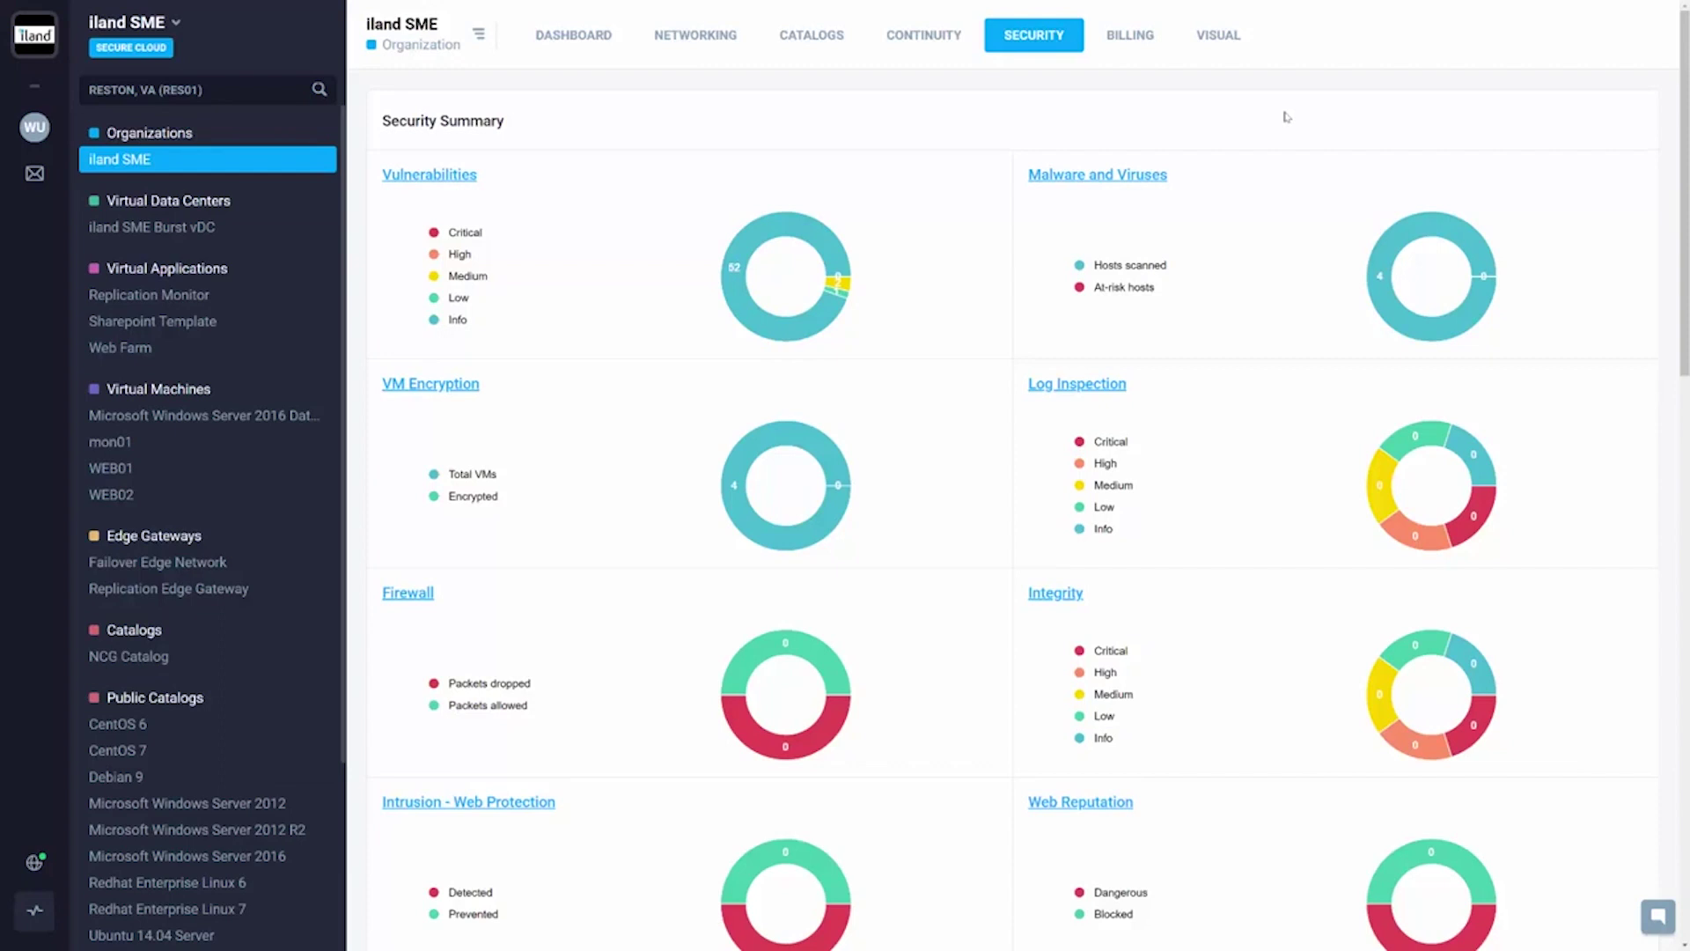
Step: Review the organization's Security Summary, its event histories and the list of available iland compliance reports
left_click(464, 180)
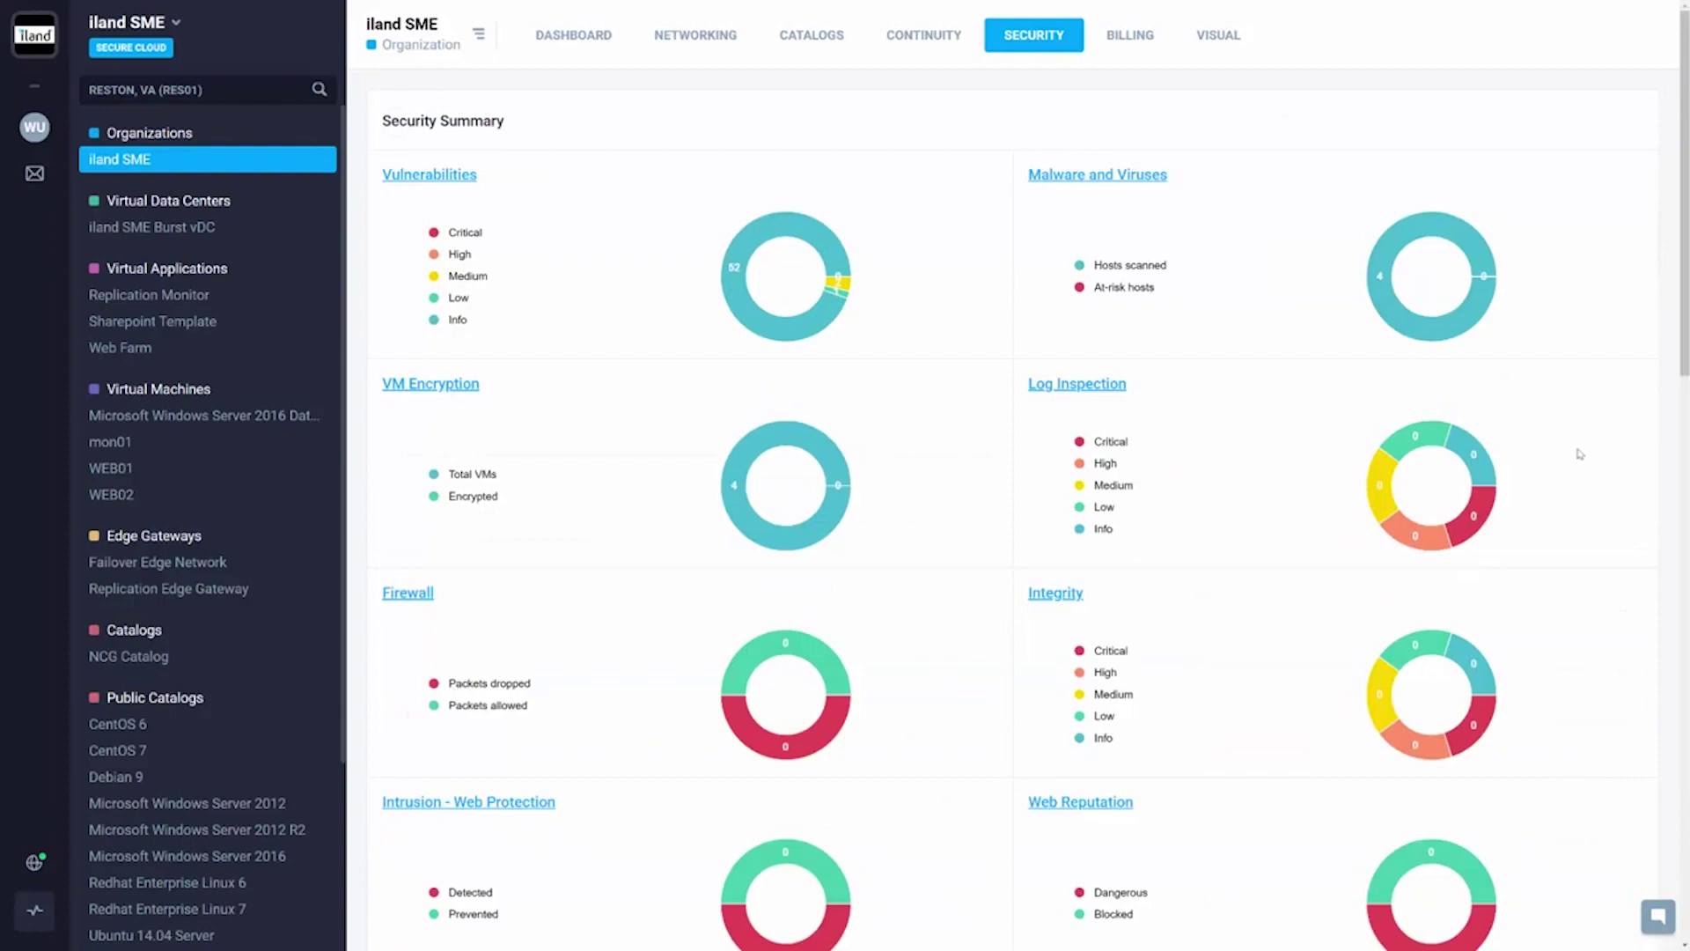
scroll(1581, 450, "down", 8)
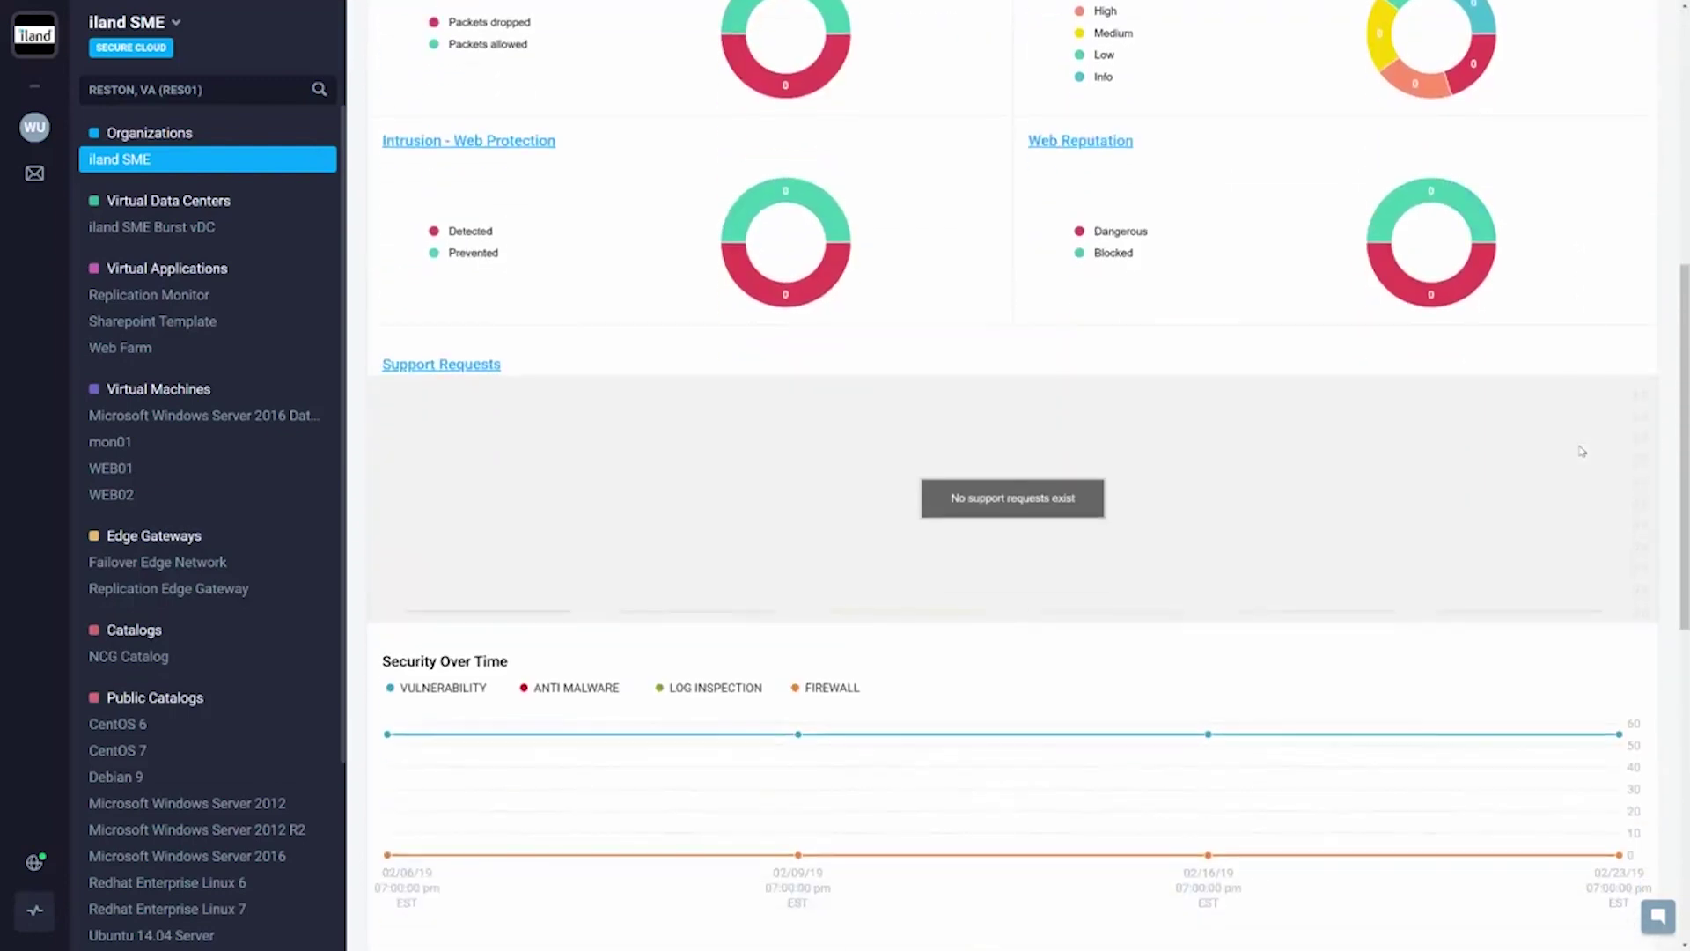
scroll(1582, 450, "down", 9)
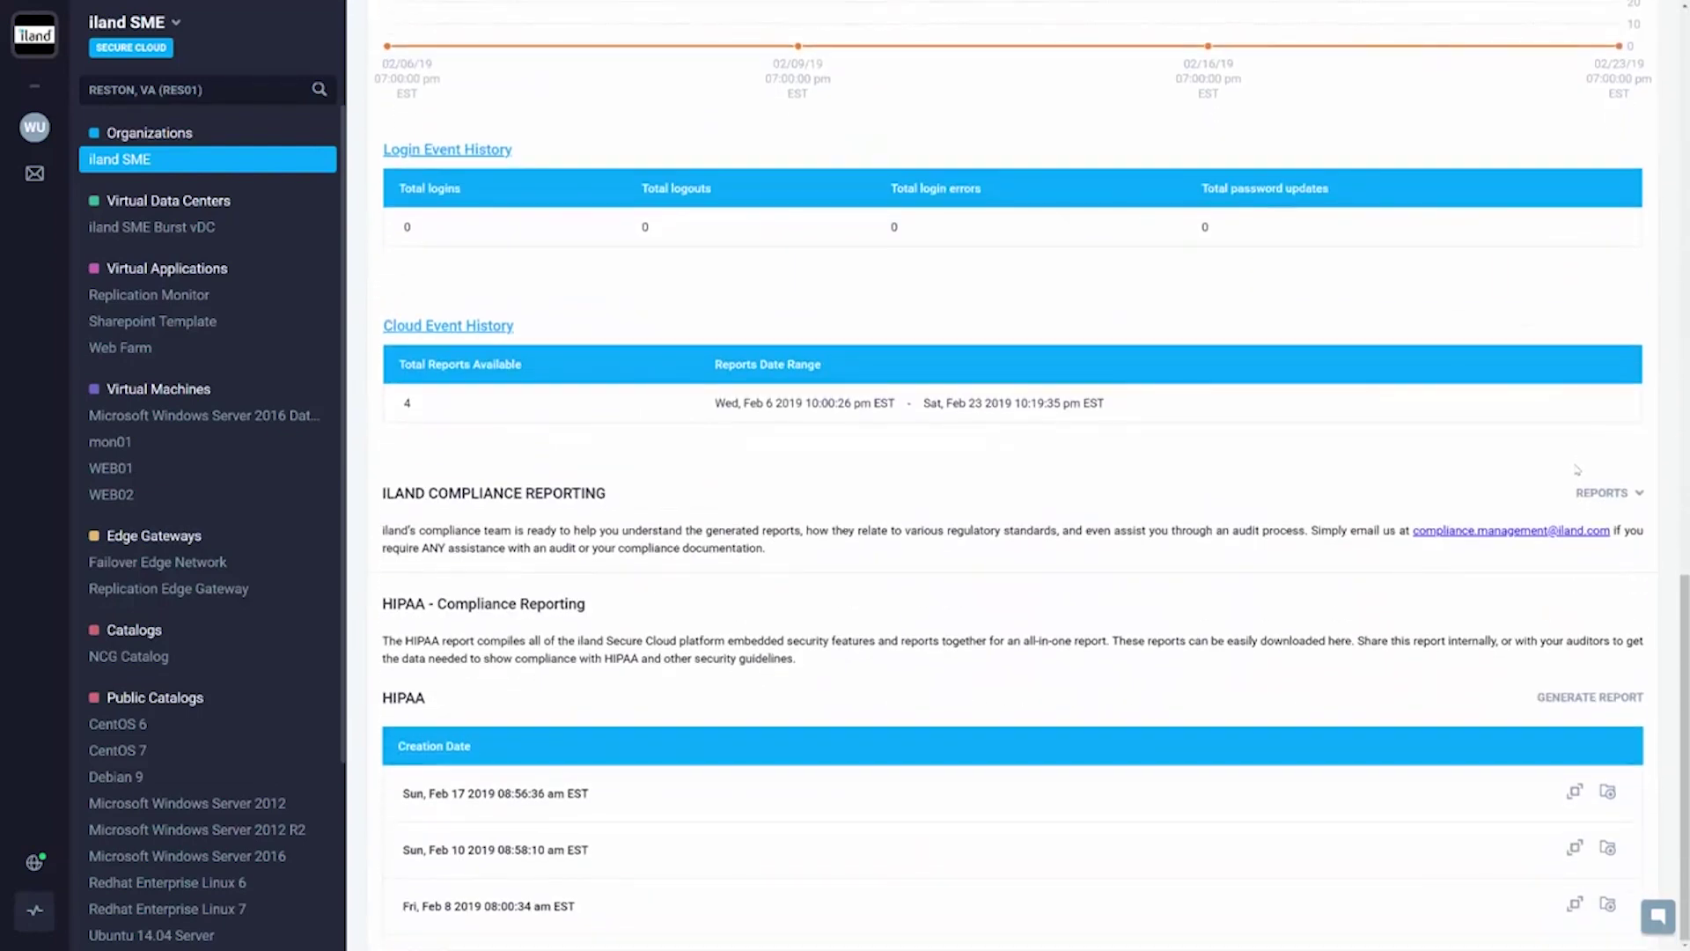
left_click(1594, 498)
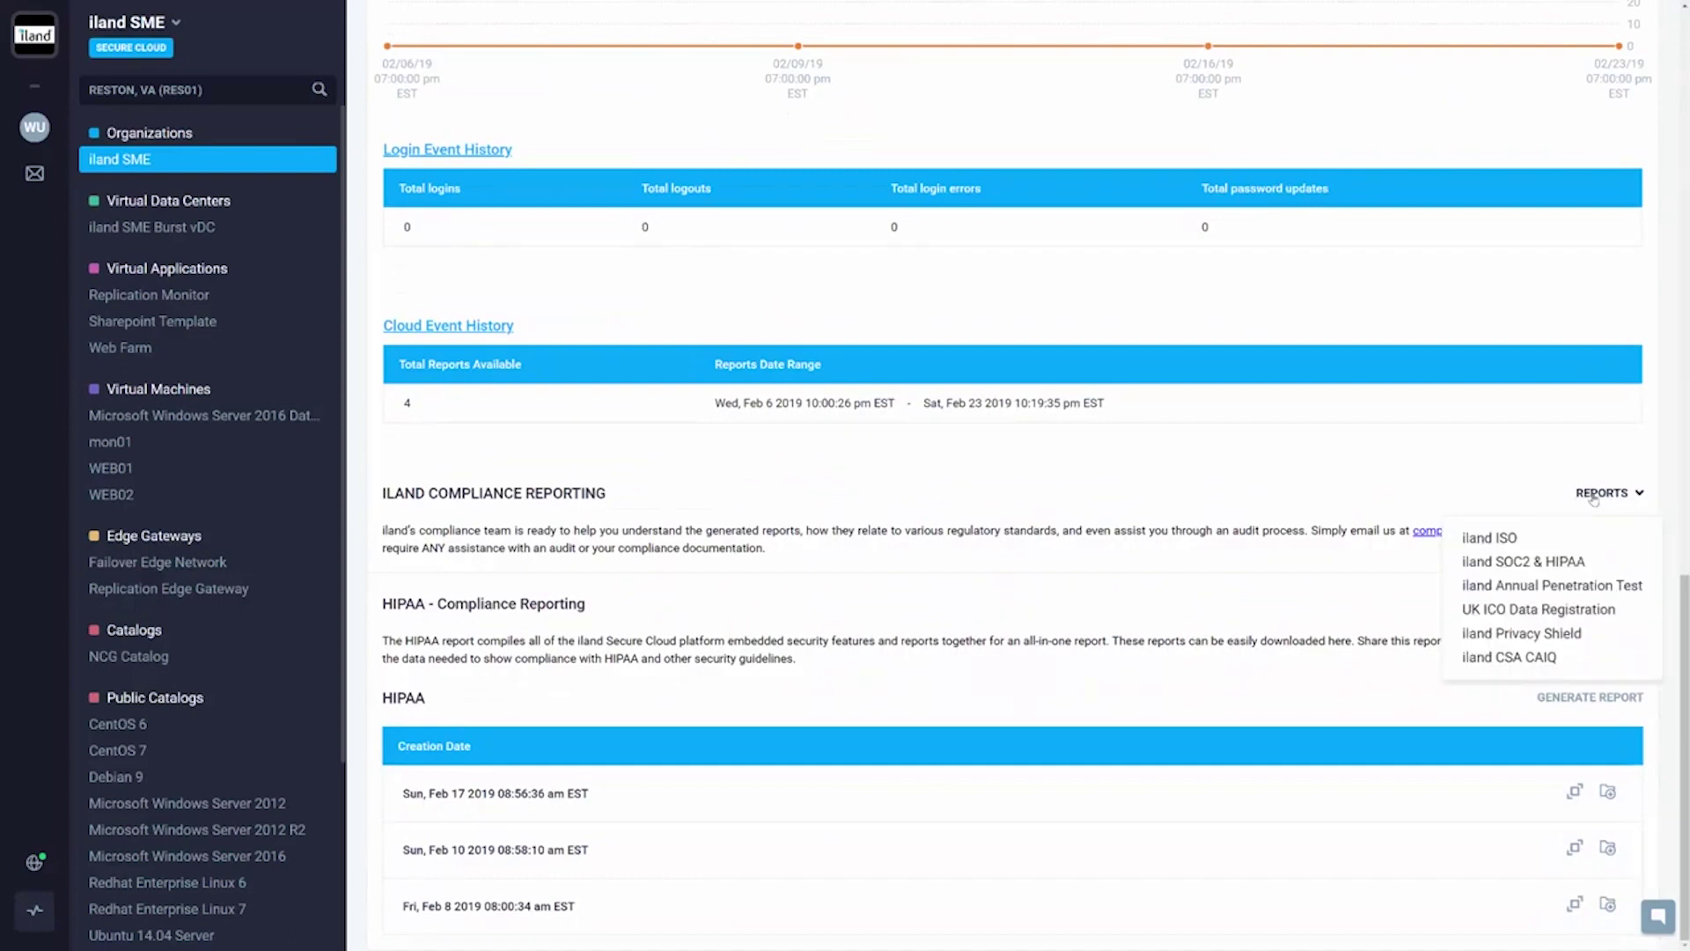
left_click(1473, 437)
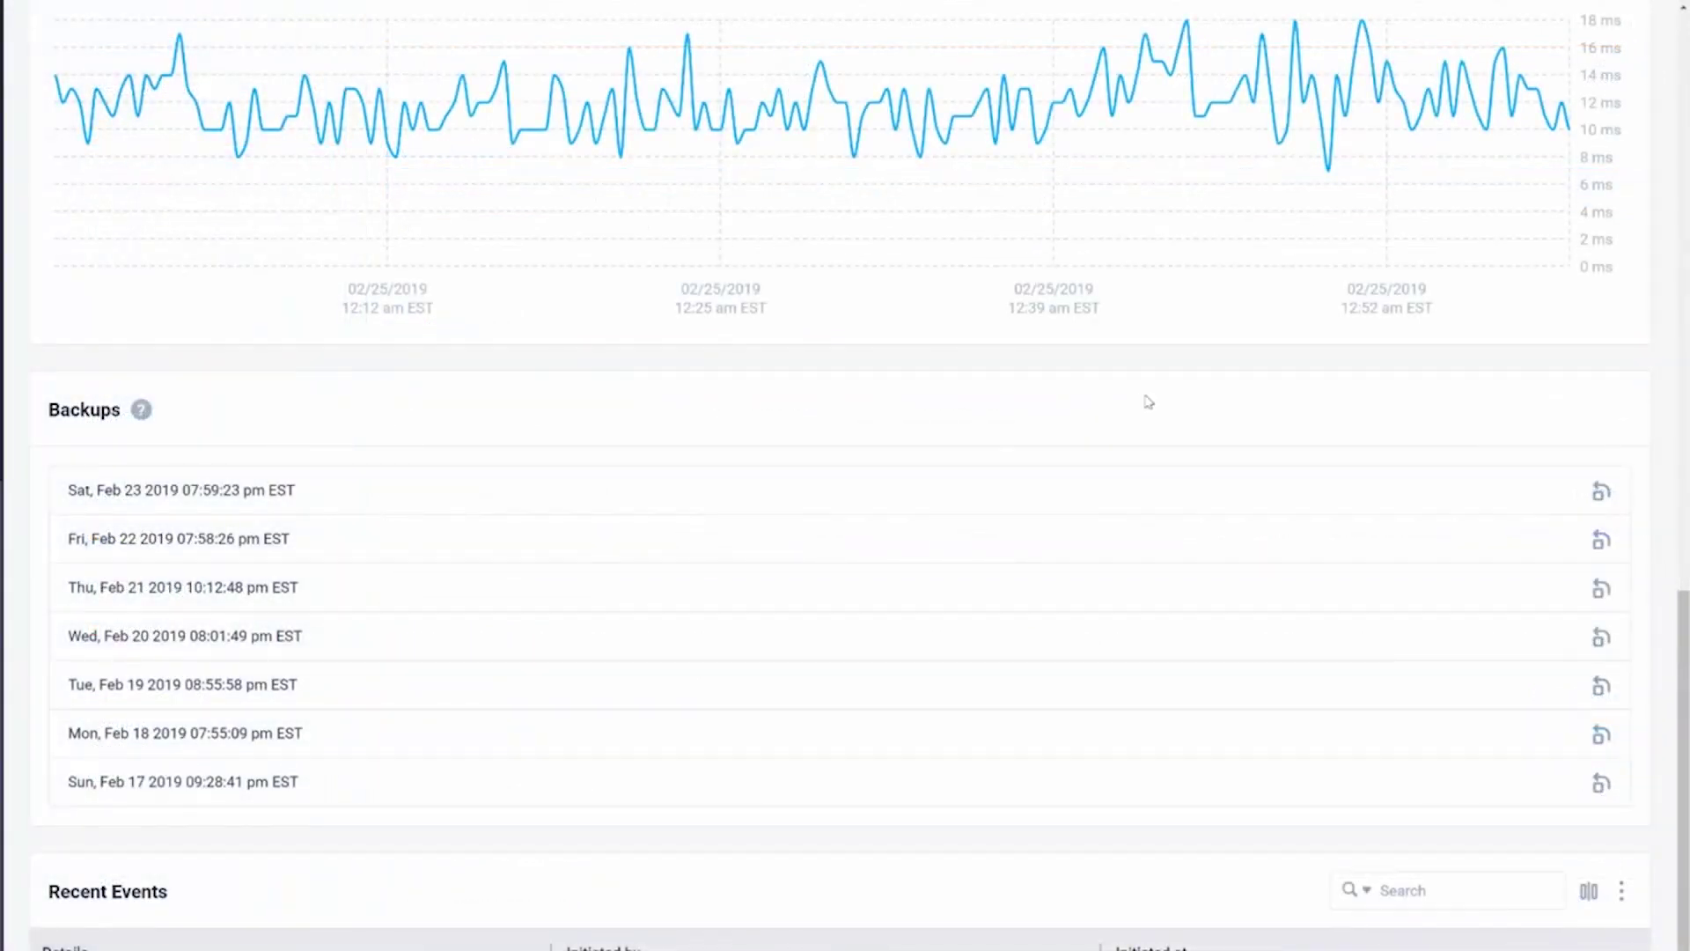
Step: Start a restore from the virtual machine backup dated Sat, Feb 23 2019 07:59:23 pm EST
left_click(1602, 504)
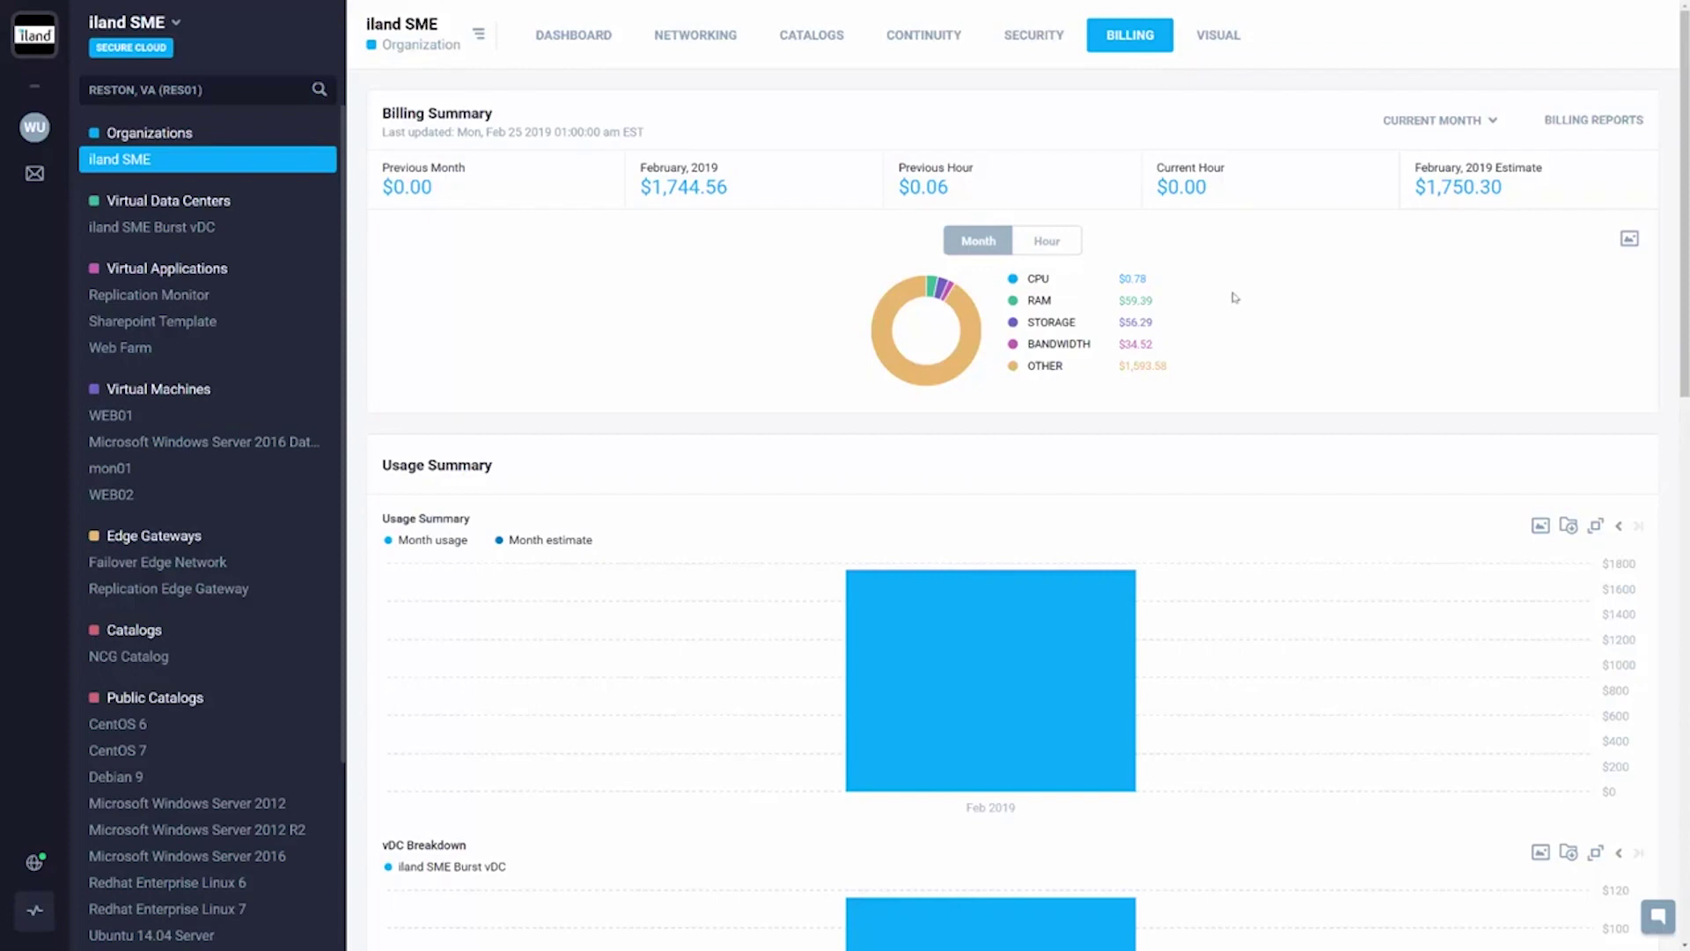
Step: Review the organization's billing page, covering the usage summary, cost scoreboard, vDC cost accrual and bandwidth usage
scroll(1235, 297, "down", 4)
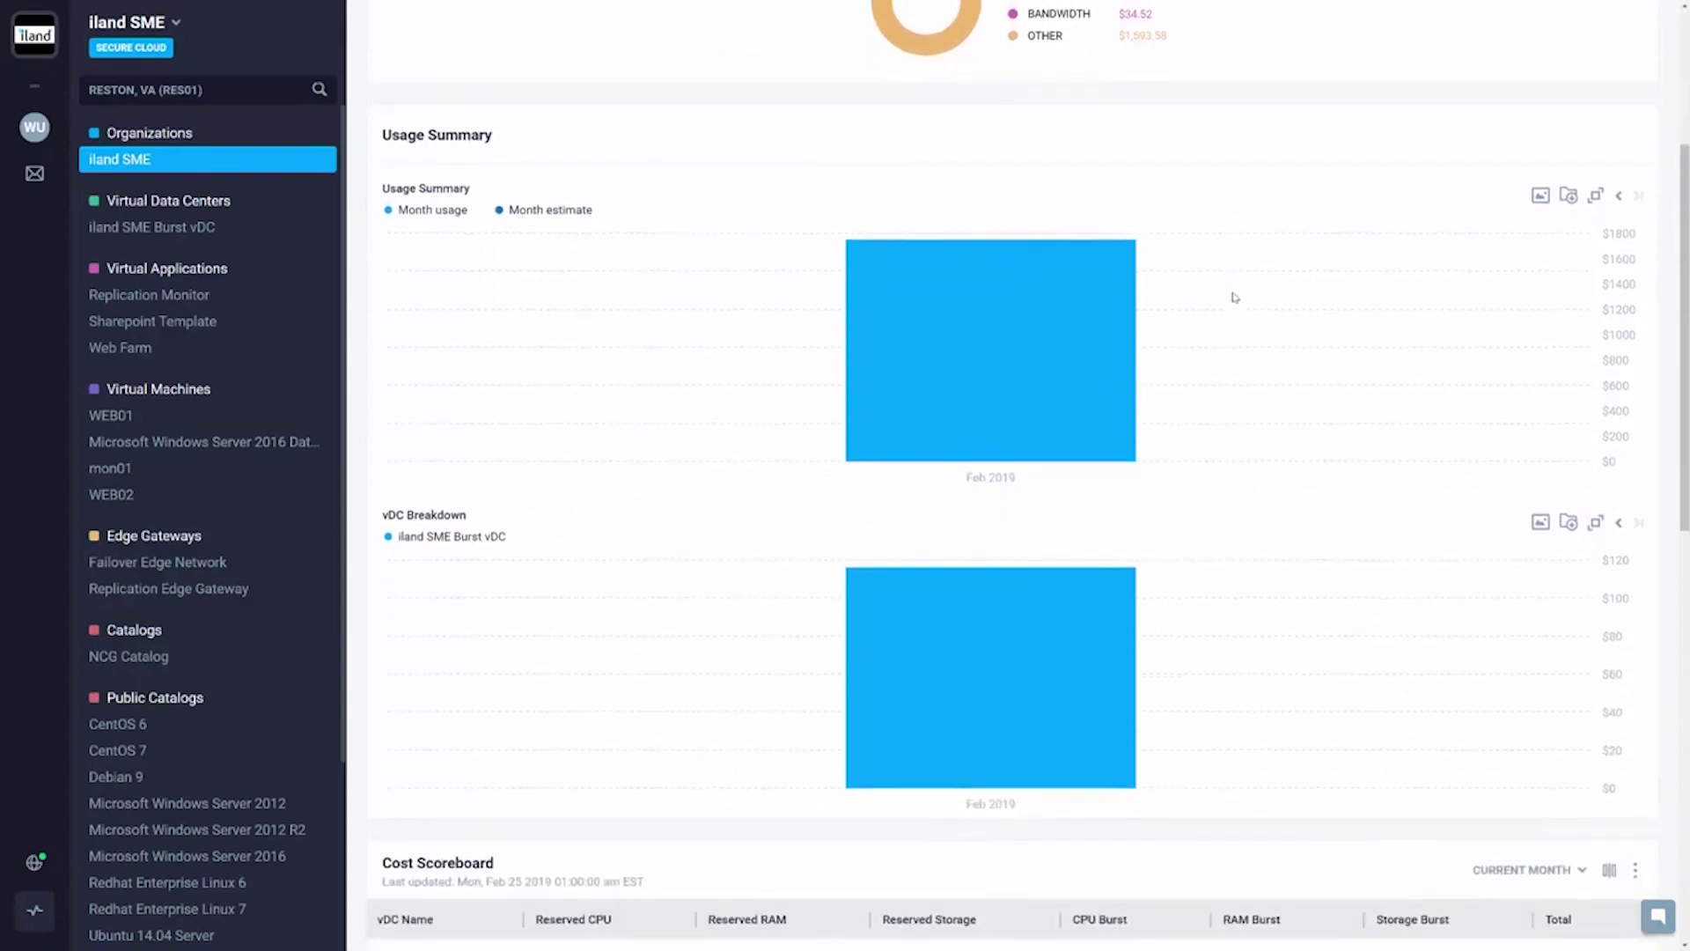
scroll(1235, 297, "down", 2)
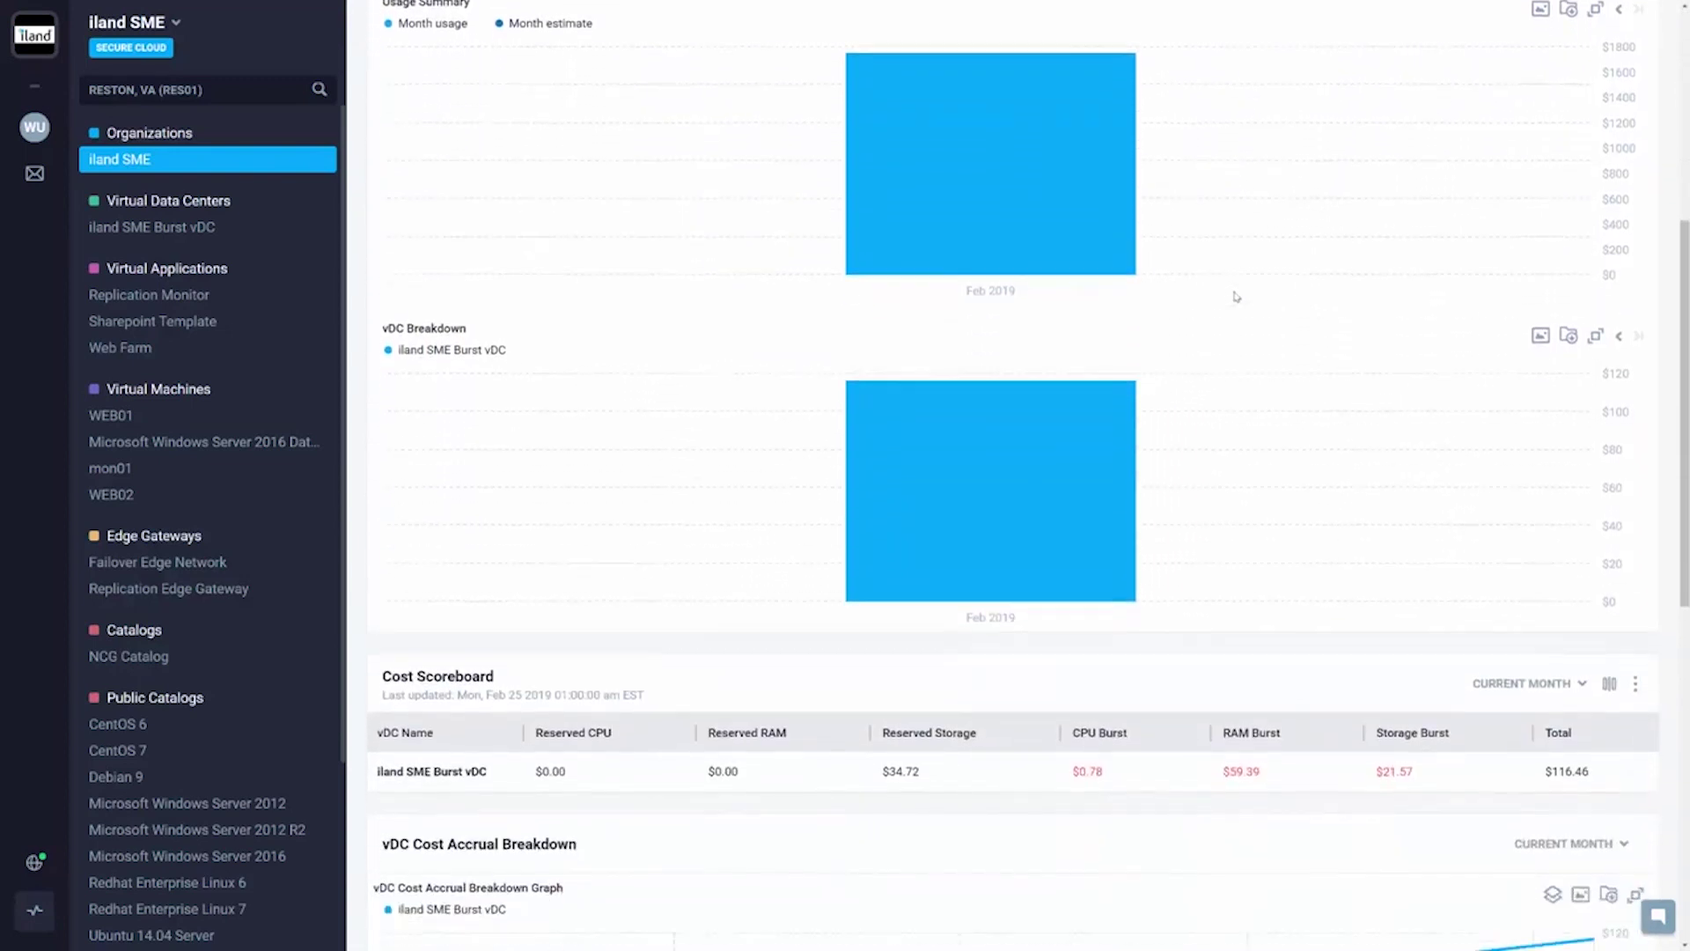
scroll(1235, 298, "down", 2)
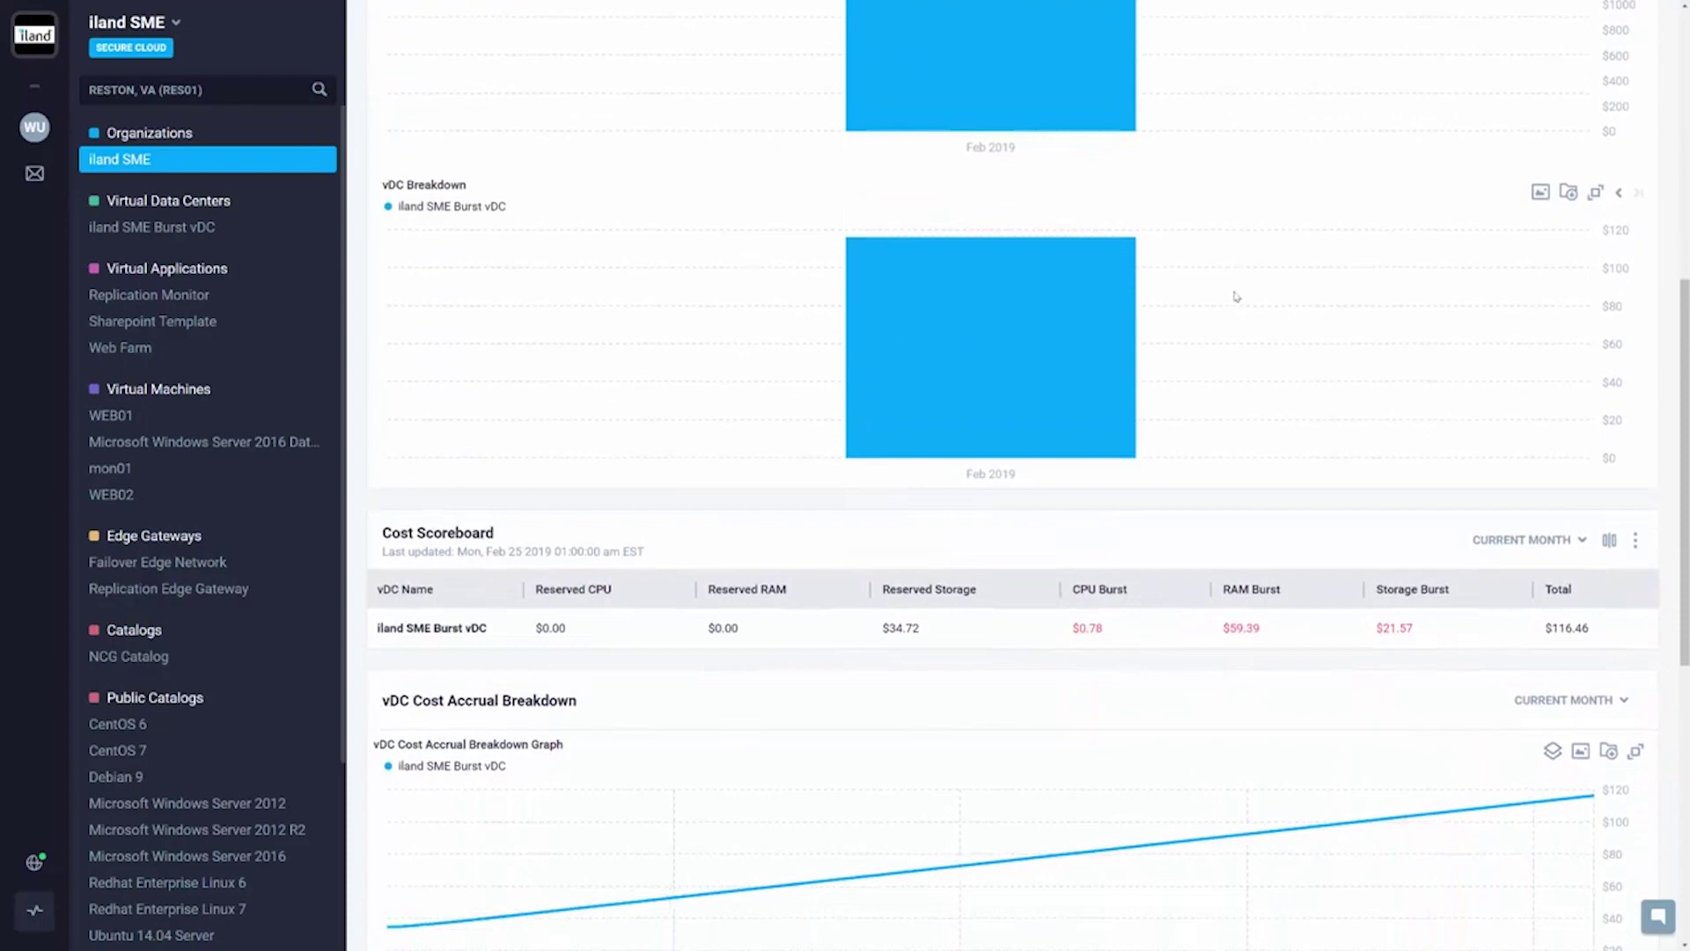
scroll(1235, 298, "down", 5)
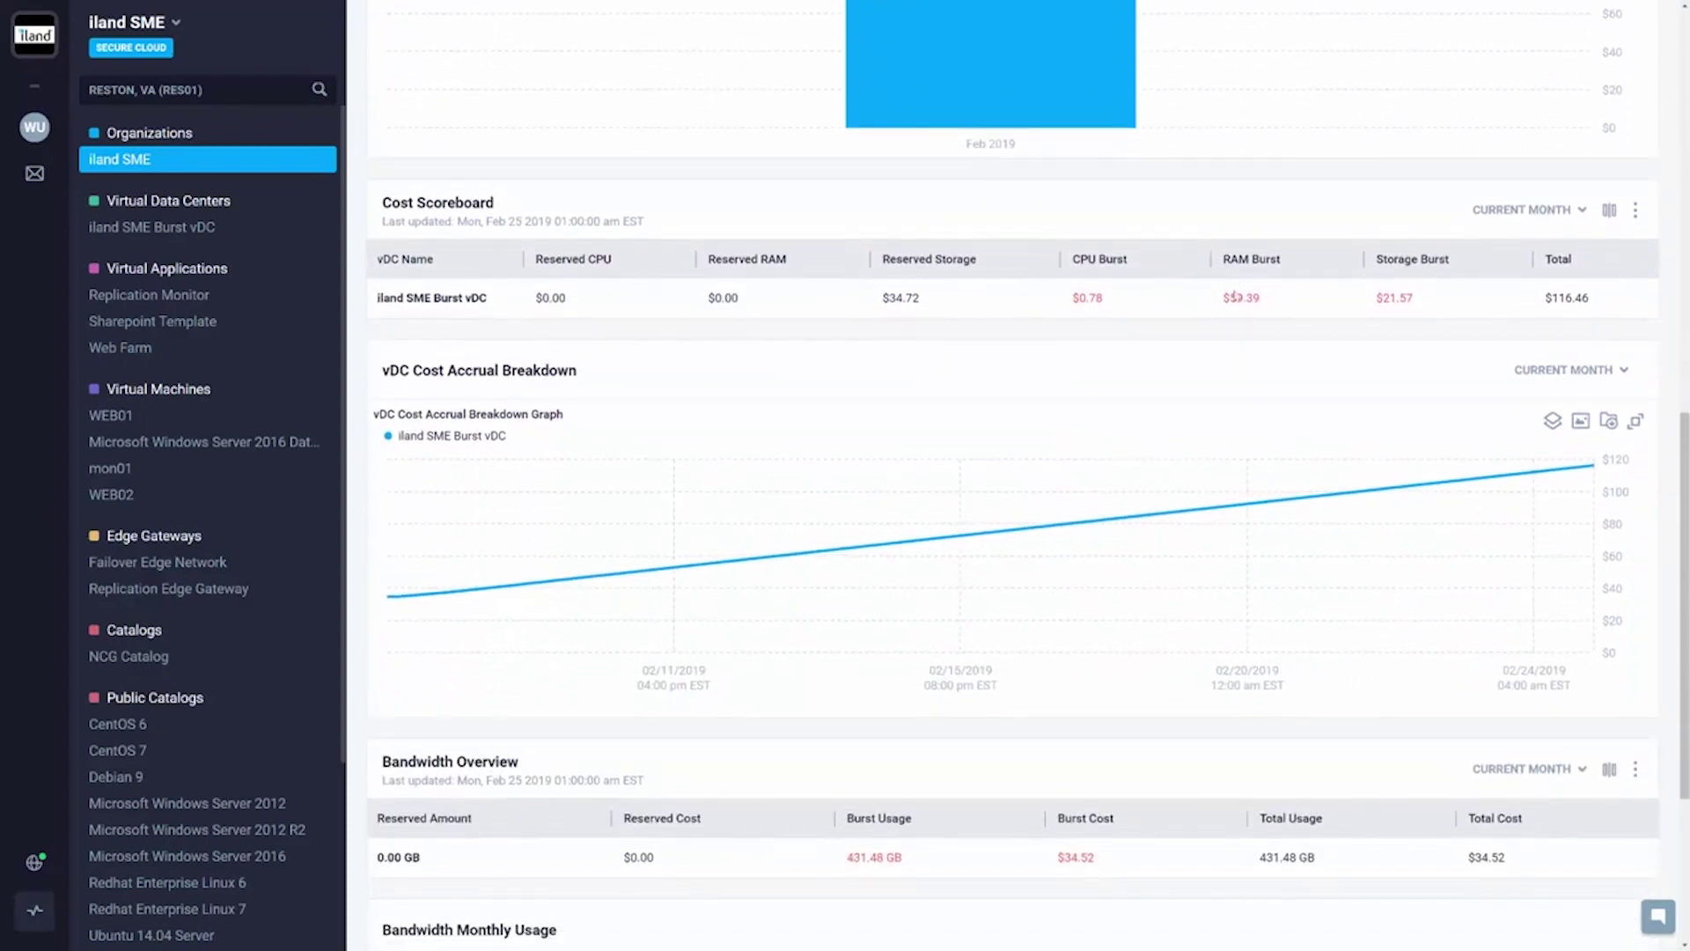
scroll(1235, 298, "down", 2)
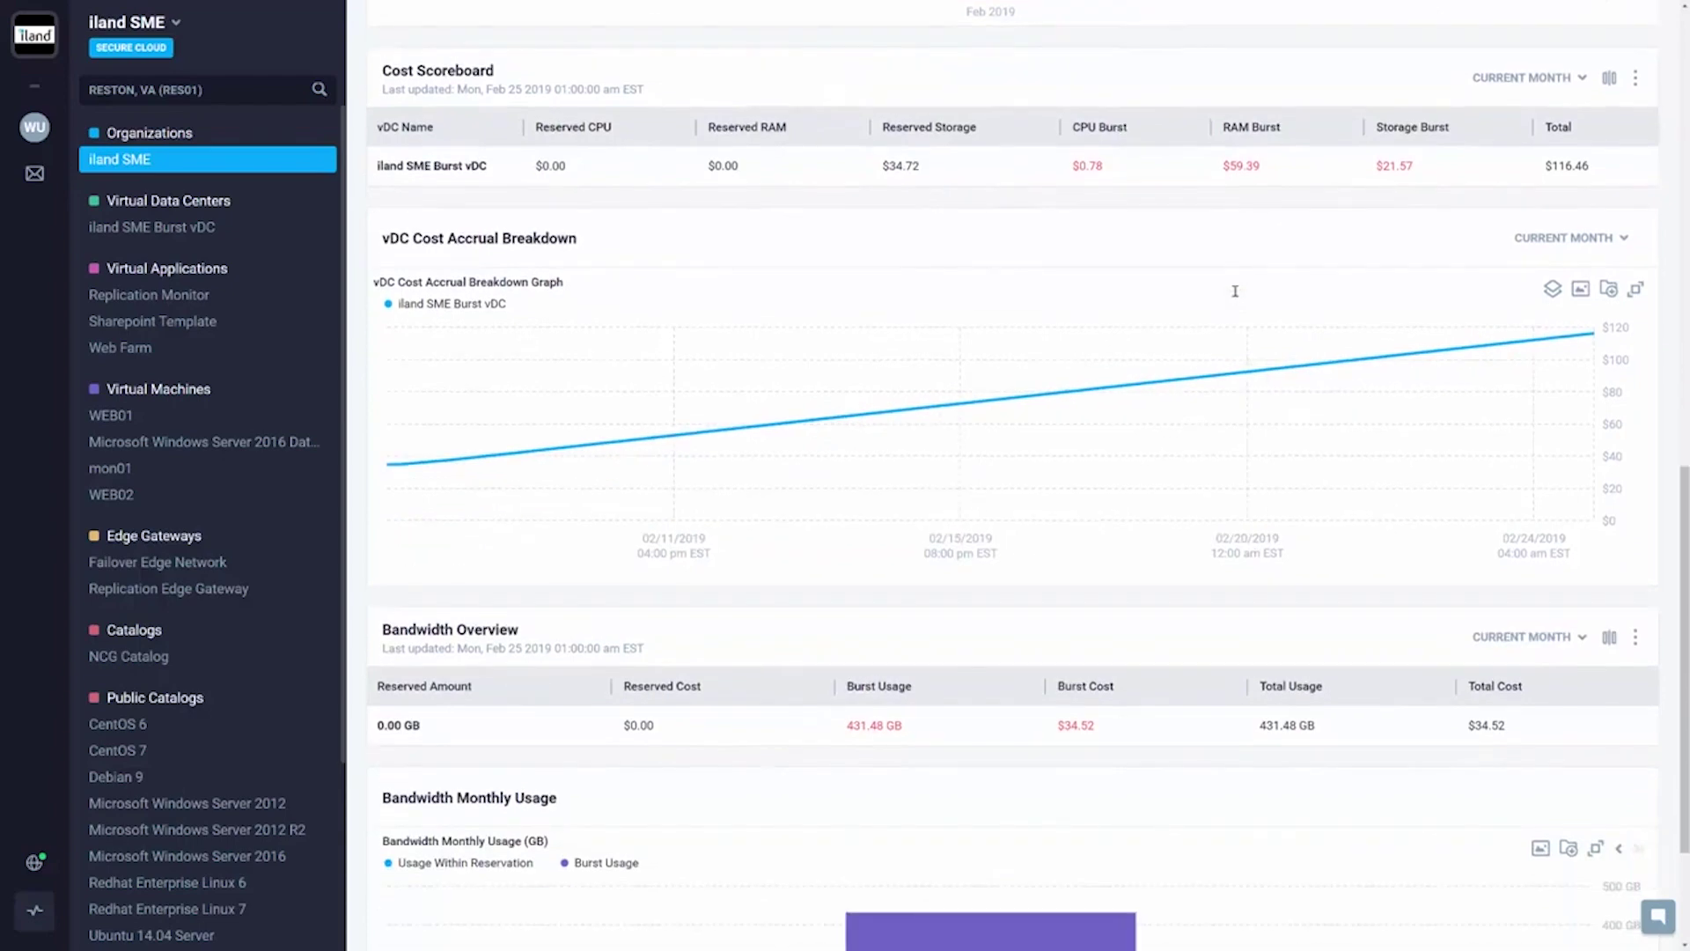
scroll(1235, 292, "down", 3)
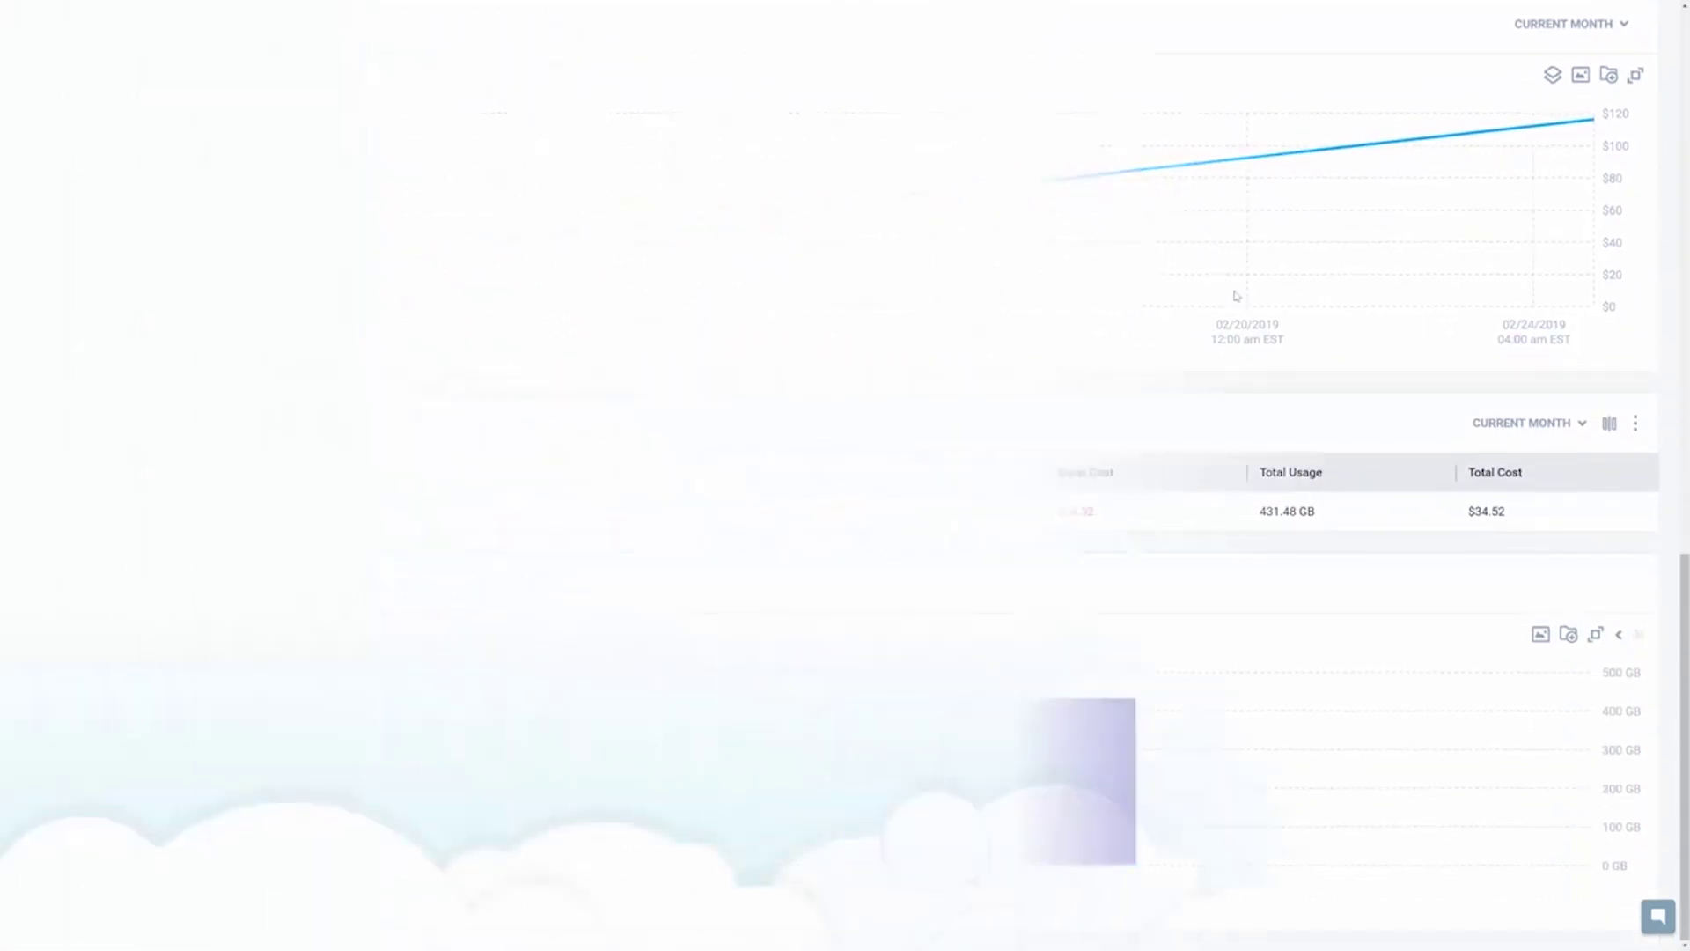